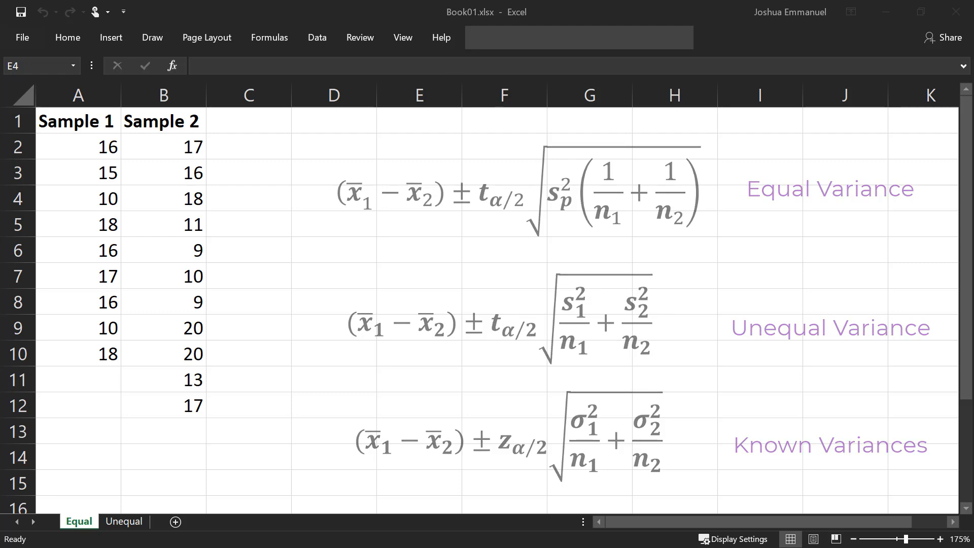
Step: From Data Analysis, choose t-Test: Two-Sample Assuming Equal Variances
{"action": "left_click", "coordinate": [316, 38]}
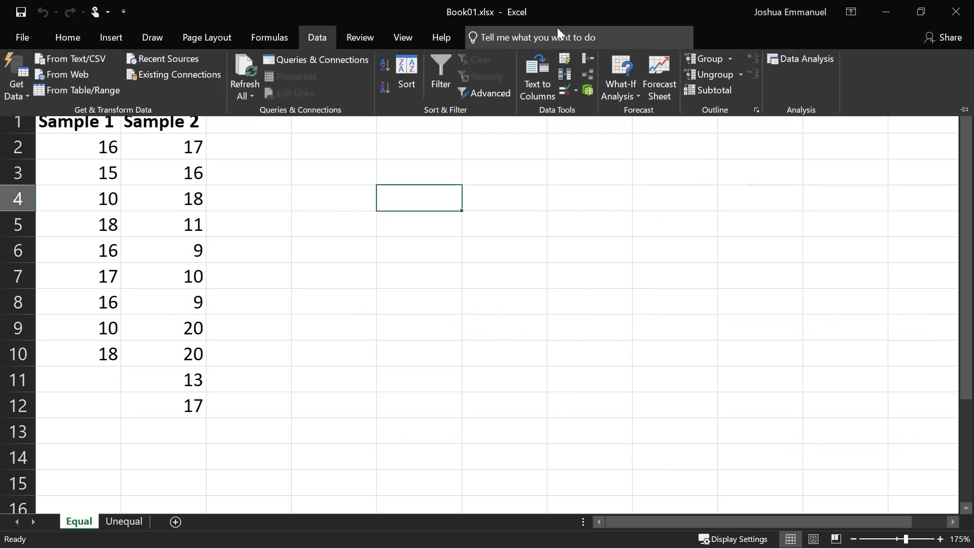
{"action": "left_click", "coordinate": [796, 60]}
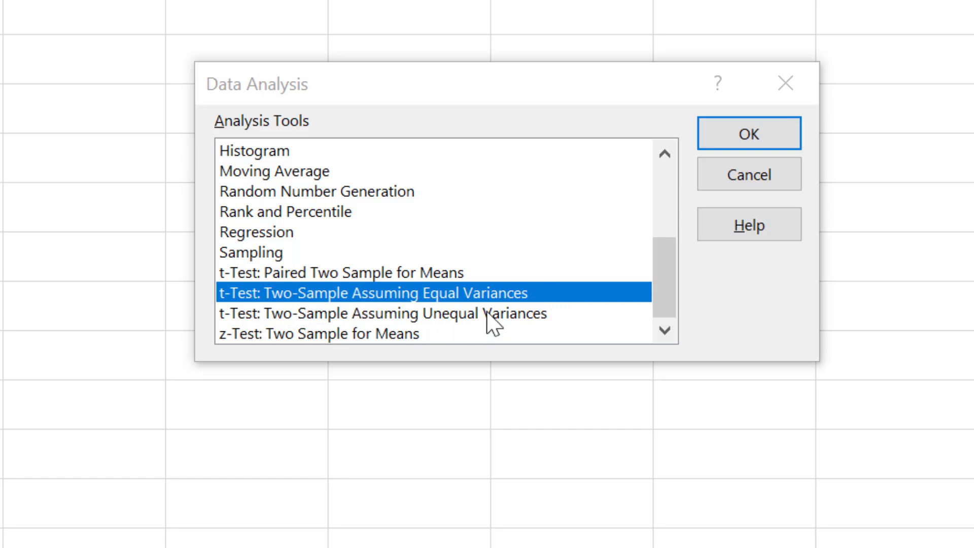
{"action": "left_click", "coordinate": [764, 137]}
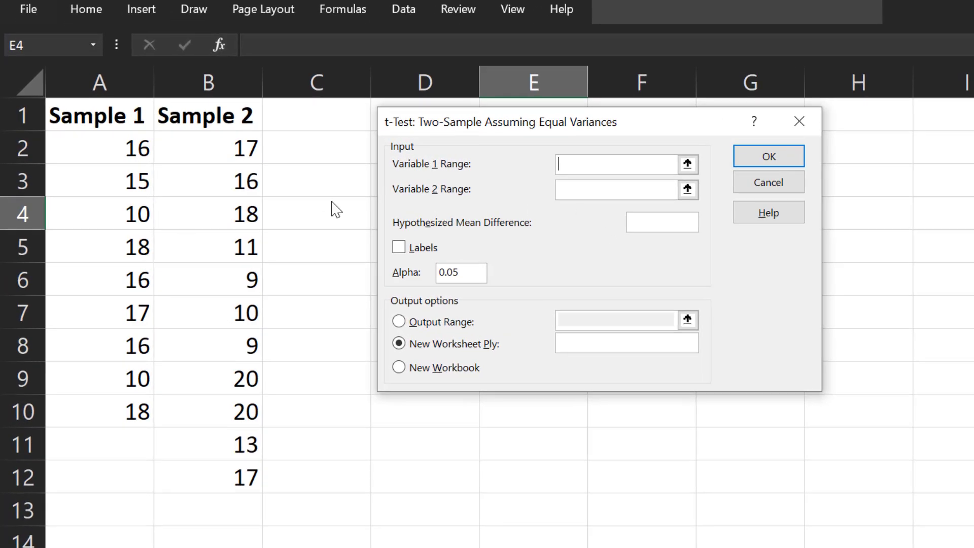
Step: Run the equal-variance t-Test on A1:A10 and B1:B12 with labels and alpha 0.1
{"action": "left_click_drag", "start_coordinate": [122, 107], "coordinate": [114, 403]}
{"action": "left_click", "coordinate": [604, 184]}
{"action": "left_click_drag", "start_coordinate": [209, 477], "coordinate": [220, 110]}
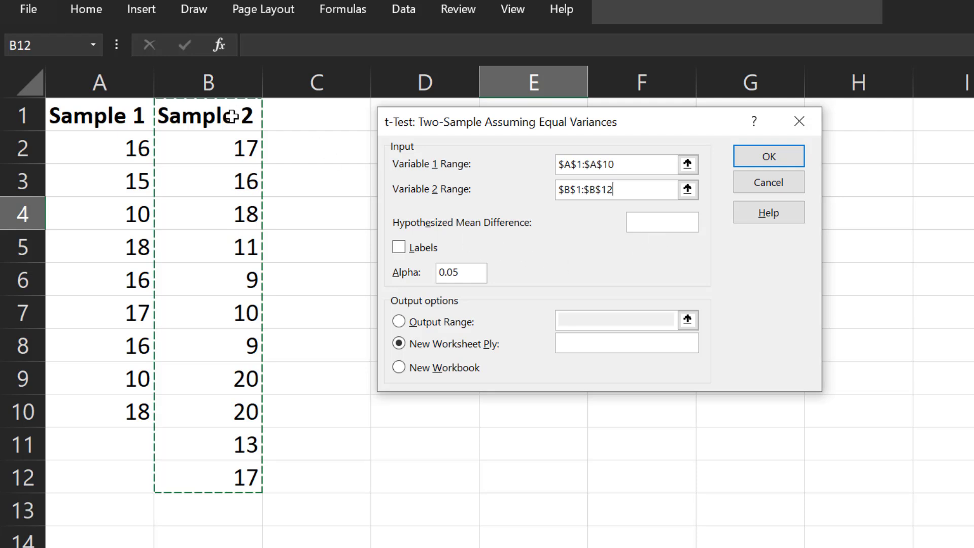
{"action": "left_click", "coordinate": [401, 249]}
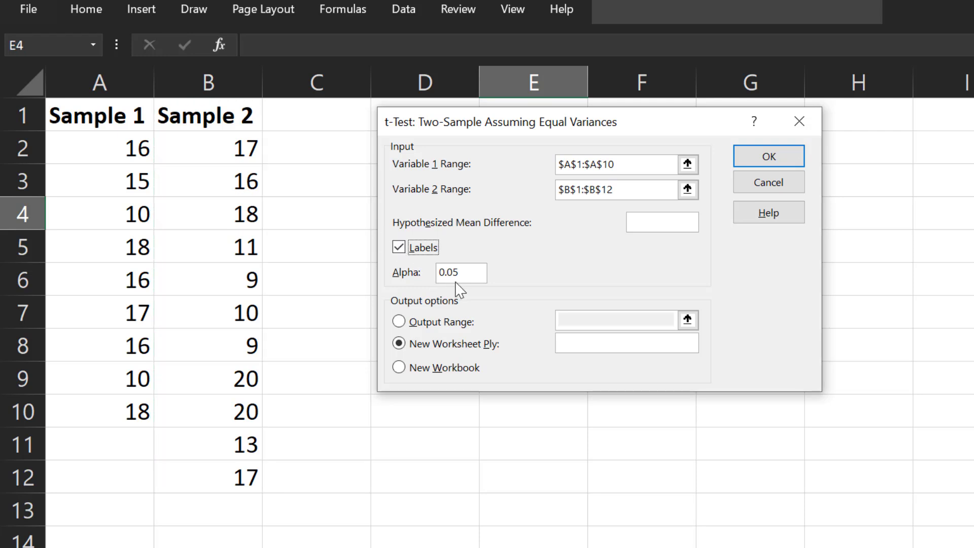
{"action": "left_click_drag", "start_coordinate": [459, 272], "coordinate": [431, 281]}
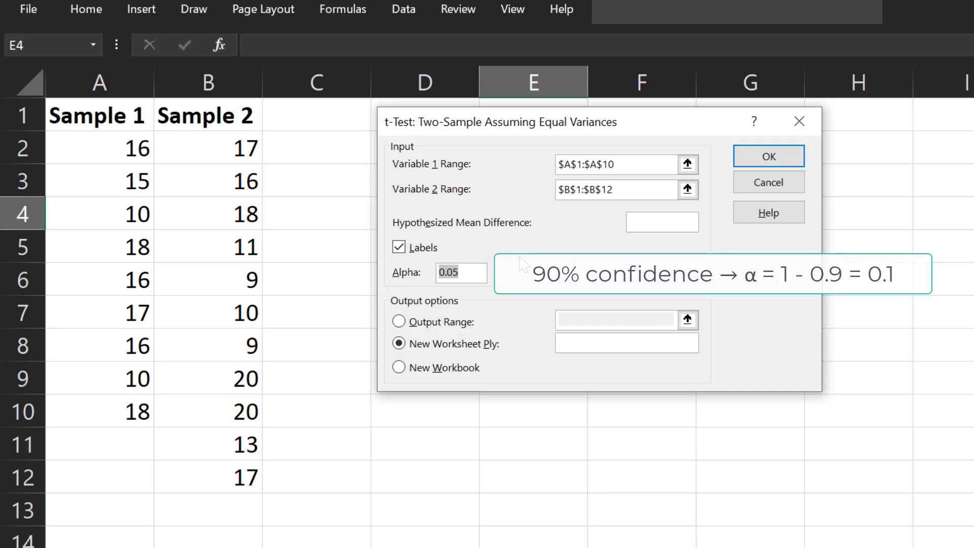
{"action": "type", "text": "0.1"}
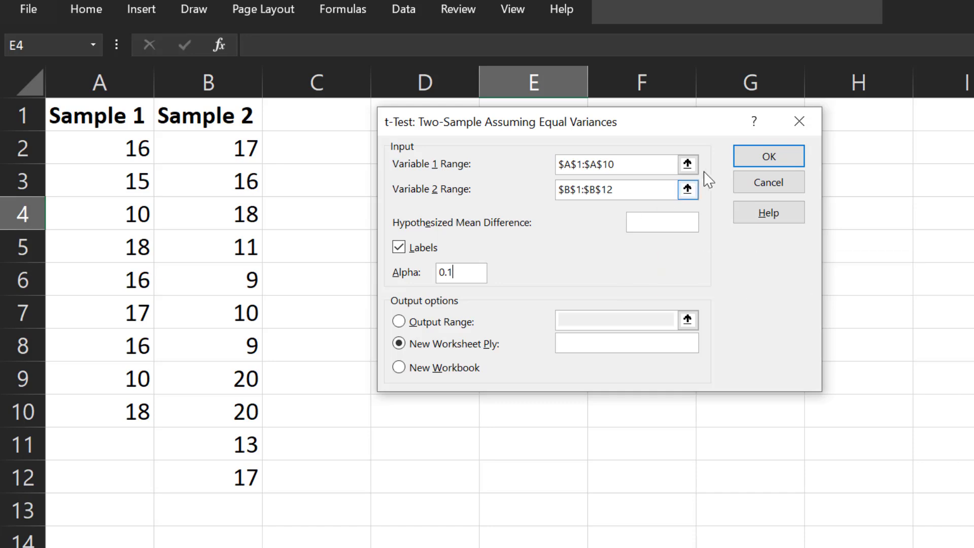
{"action": "left_click", "coordinate": [747, 153]}
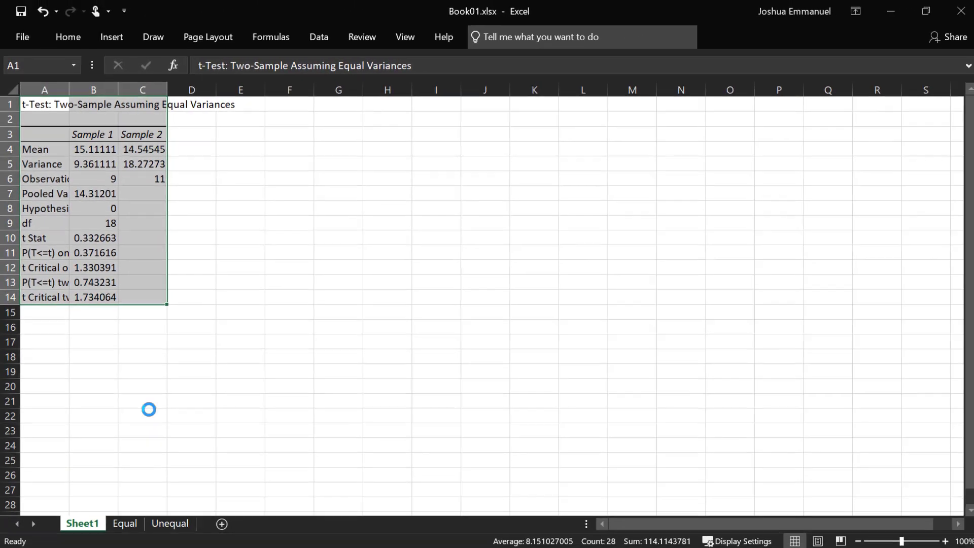
Step: Autofit column A so labels like Pooled Variance and t Critical two-tail show fully
{"action": "scroll", "coordinate": [149, 410], "scroll_direction": "up", "scroll_amount": 4, "text": "ctrl"}
{"action": "double_click", "coordinate": [111, 94]}
{"action": "left_click", "coordinate": [524, 185]}
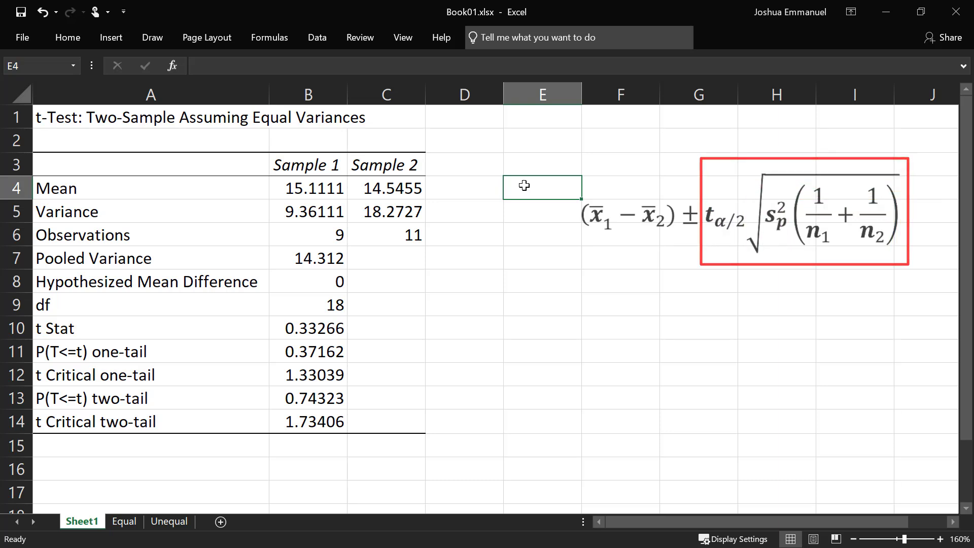
Step: Label E4 'Mean diff' and enter =B4-C4 in F4, giving 0.56566
{"action": "type", "text": "Mean"}
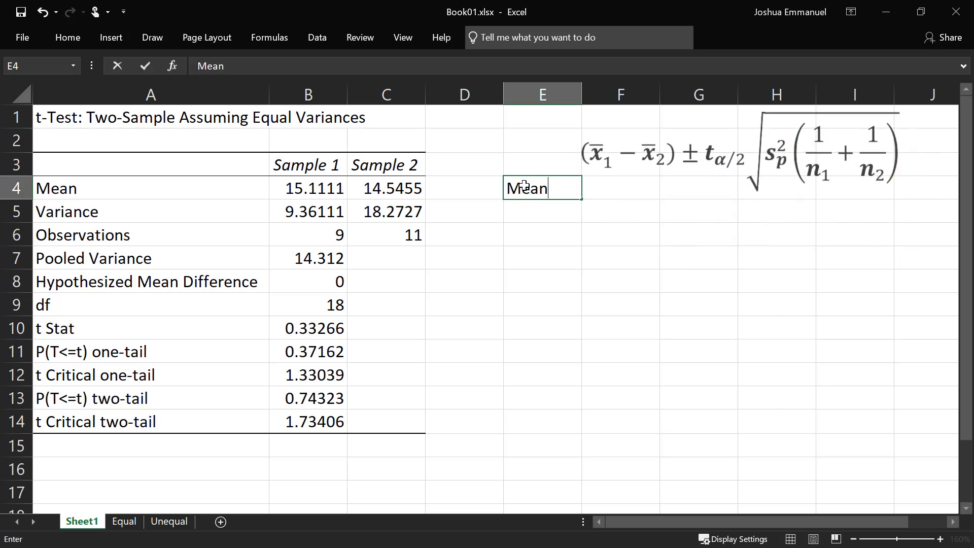
{"action": "type", "text": " diff"}
{"action": "key", "text": "Tab"}
{"action": "type", "text": "="}
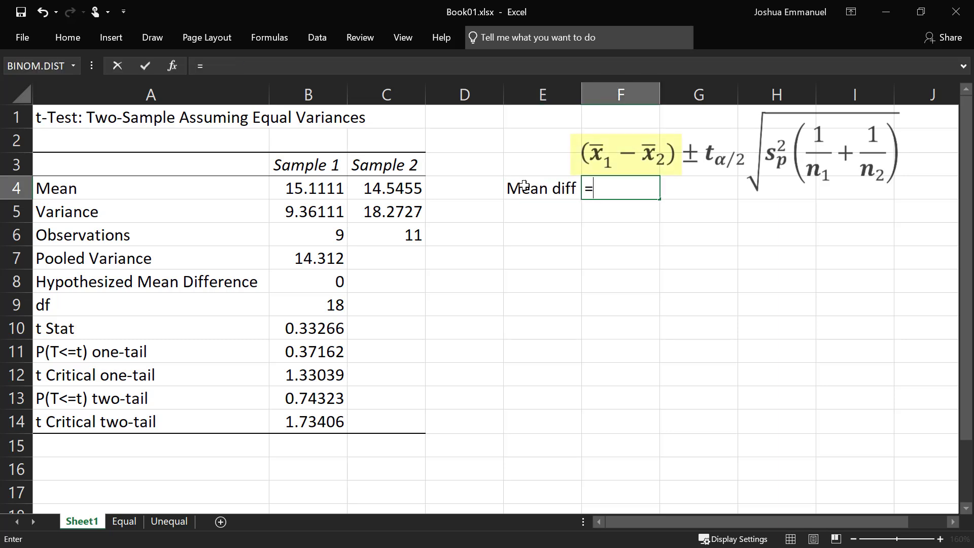
{"action": "left_click", "coordinate": [308, 190]}
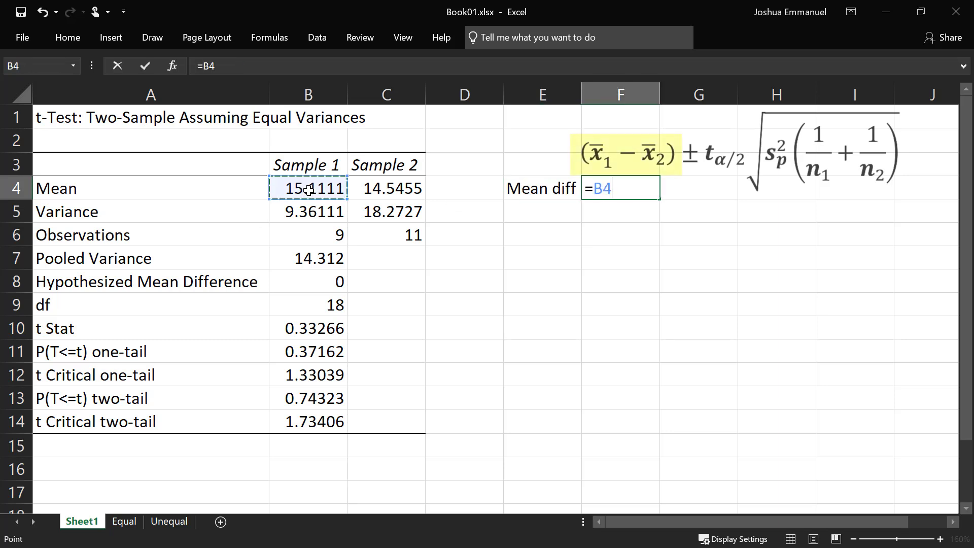
{"action": "type", "text": "-"}
{"action": "left_click", "coordinate": [411, 186]}
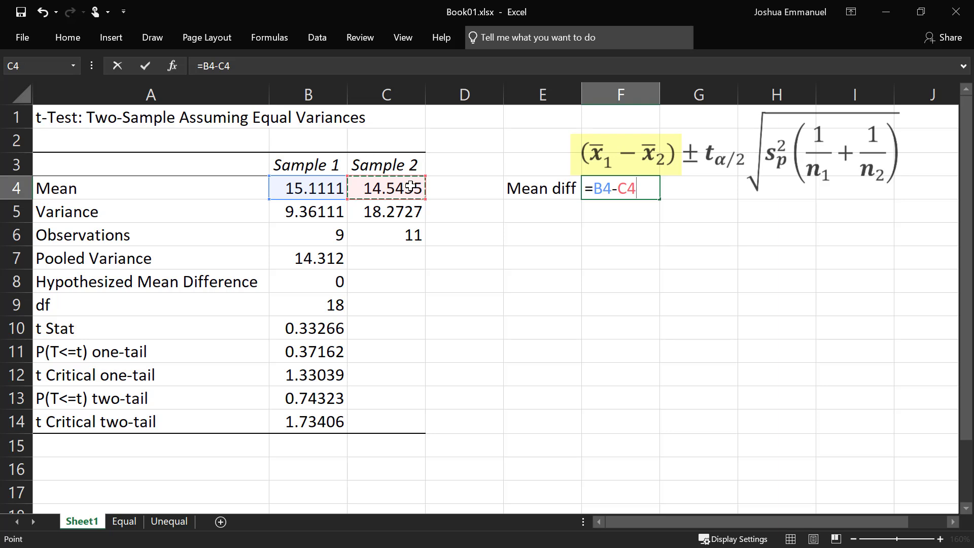
{"action": "key", "text": "Return"}
Step: Label E7 'SE' and enter =SQRT(B7*(1/B6+1/C6)) in F7, giving 1.70039
{"action": "left_click", "coordinate": [535, 252]}
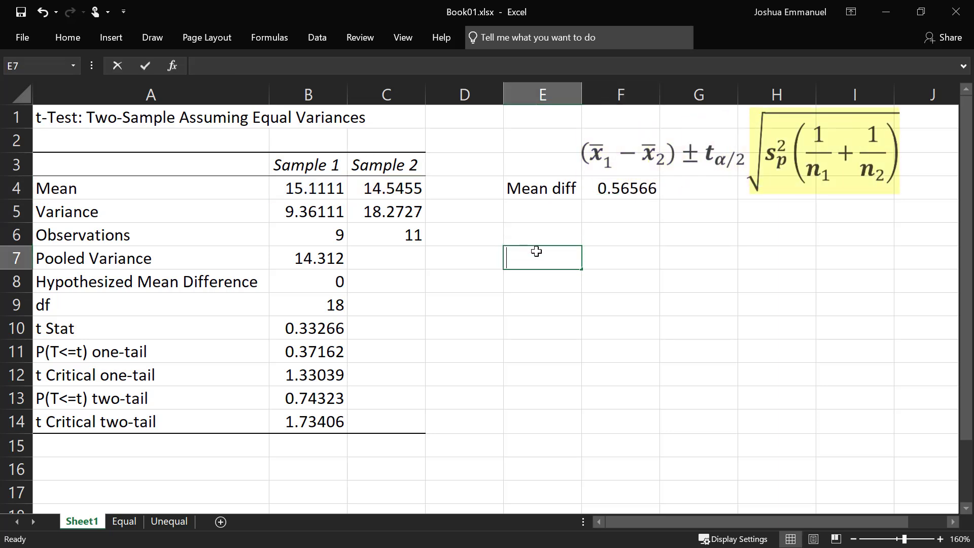
{"action": "type", "text": "SE"}
{"action": "key", "text": "Tab"}
{"action": "type", "text": "=sqrt("}
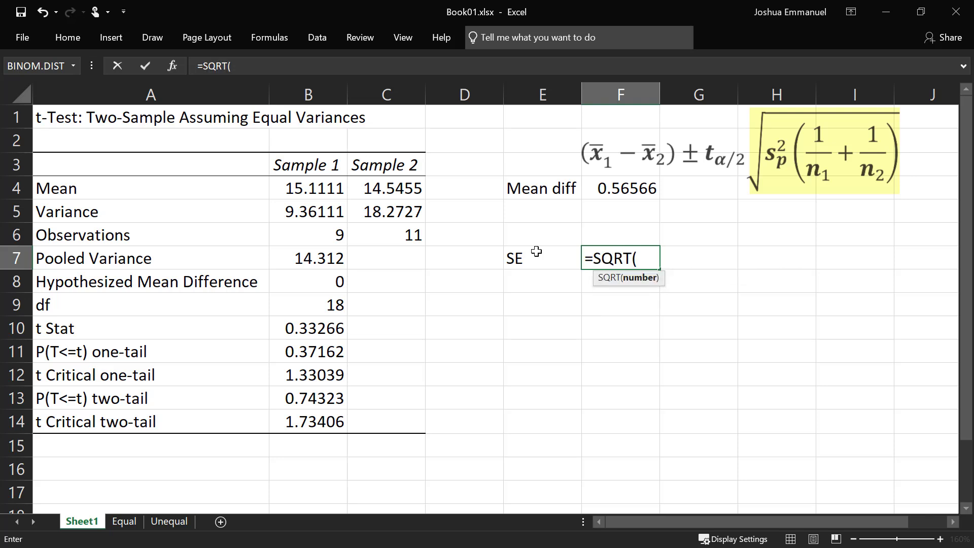
{"action": "left_click", "coordinate": [319, 258]}
{"action": "type", "text": "*"}
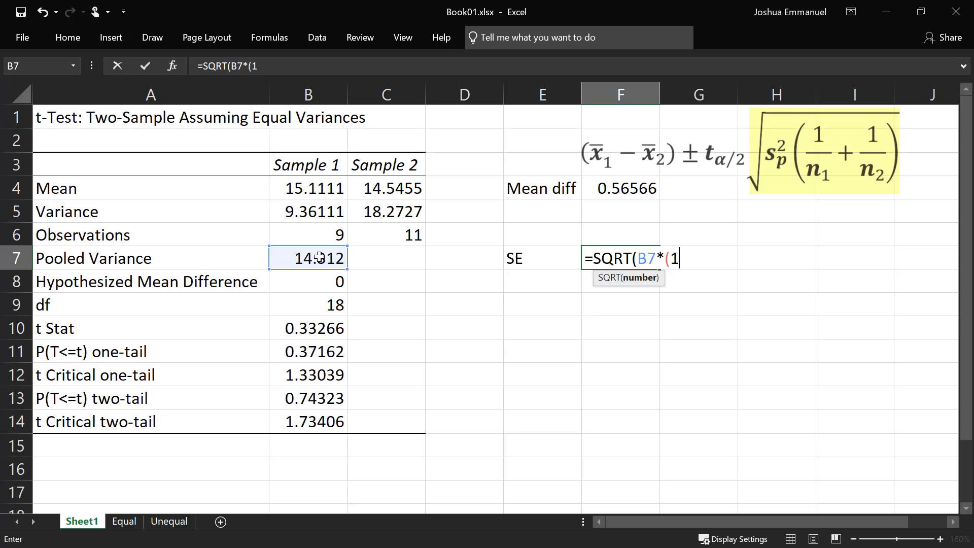
{"action": "left_click", "coordinate": [311, 233]}
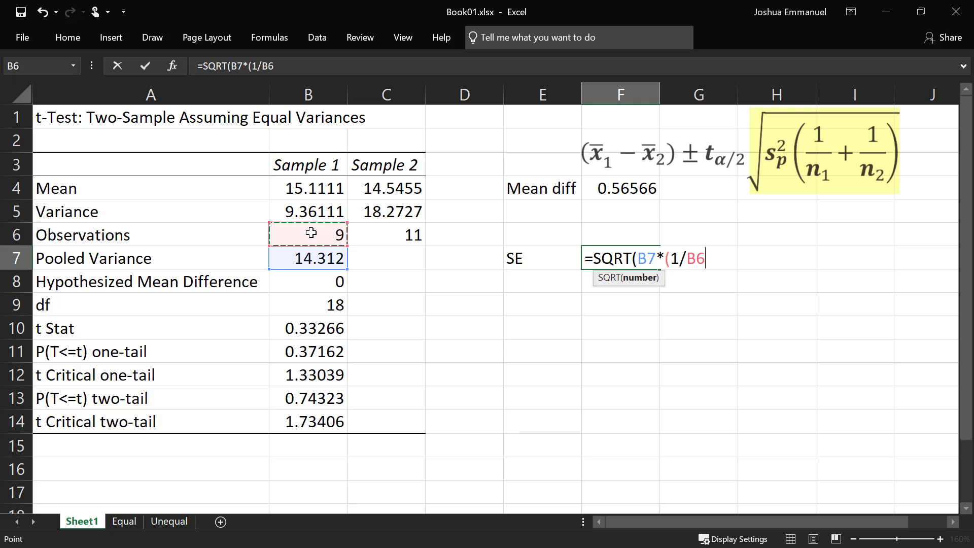
{"action": "type", "text": "+1/"}
{"action": "left_click", "coordinate": [383, 237]}
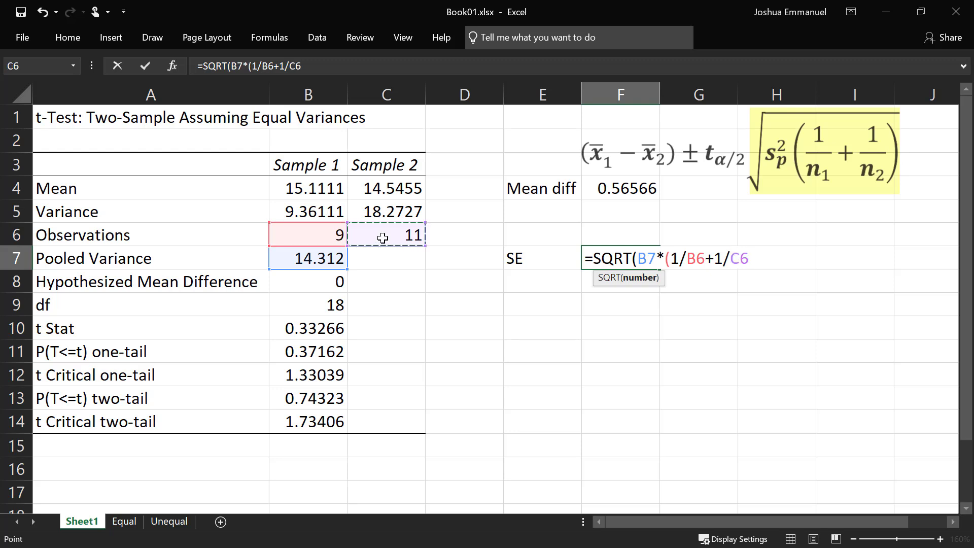
{"action": "type", "text": "))"}
{"action": "key", "text": "Return"}
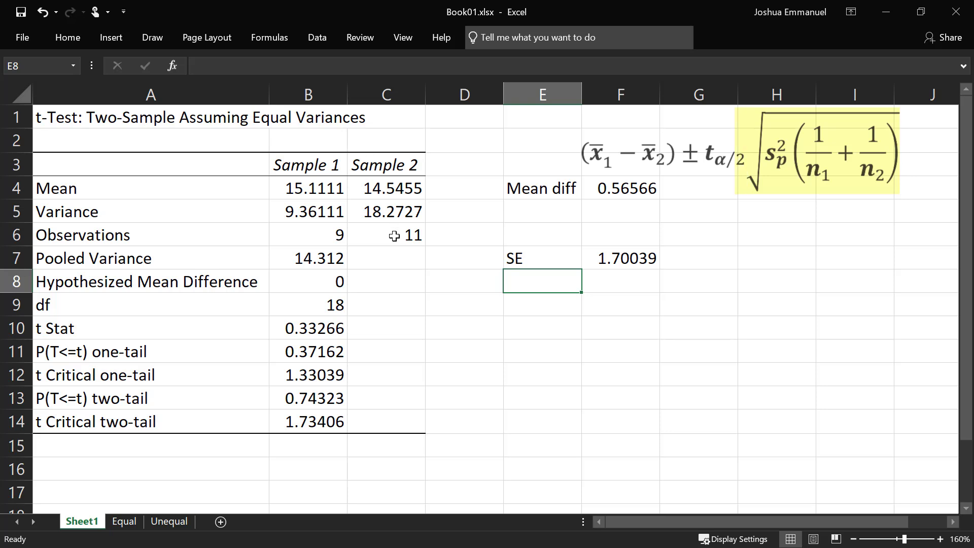
Step: Label E10 'ME' and enter =B14*F7 in F10, giving 2.94858
{"action": "left_click", "coordinate": [536, 325]}
{"action": "type", "text": "ME"}
{"action": "key", "text": "Tab"}
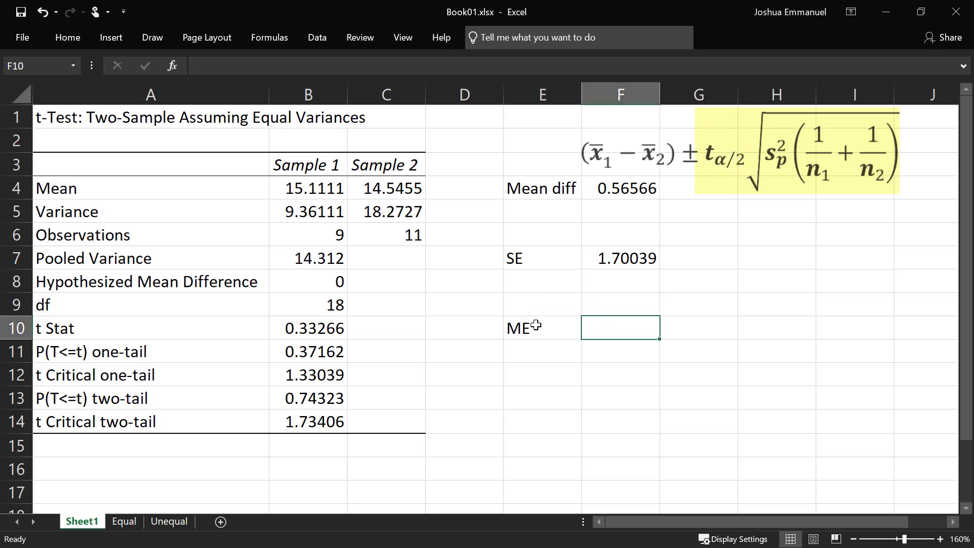
{"action": "type", "text": "="}
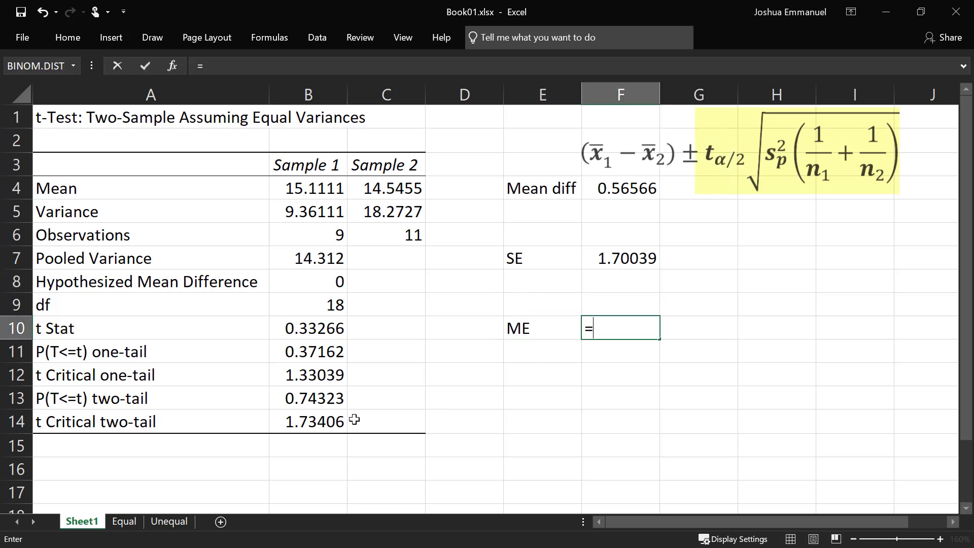
{"action": "left_click", "coordinate": [326, 422]}
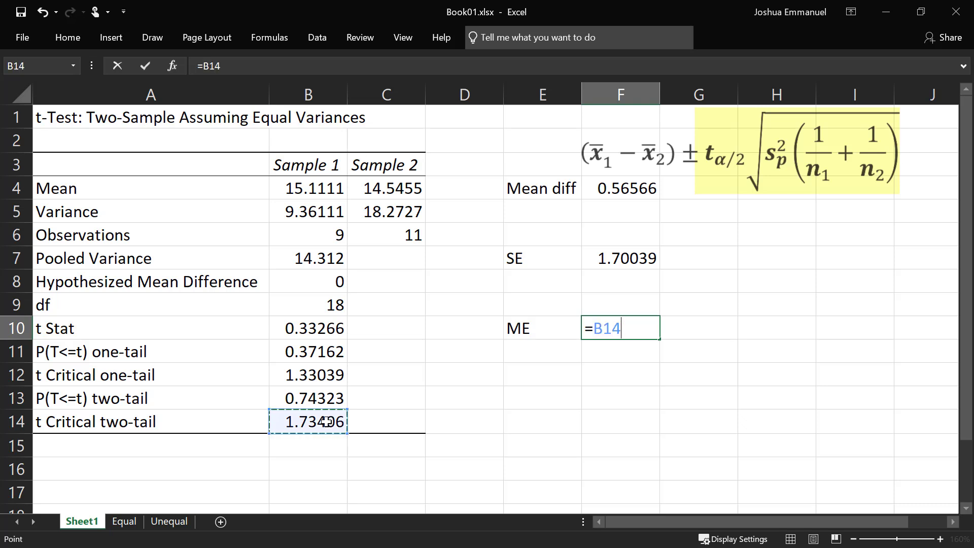
{"action": "type", "text": "*"}
{"action": "left_click", "coordinate": [628, 251]}
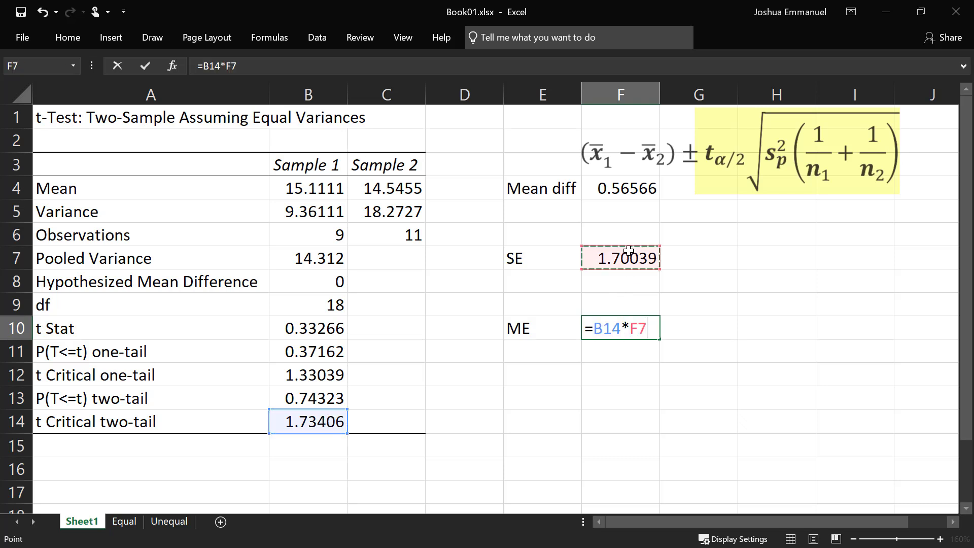
{"action": "key", "text": "Return"}
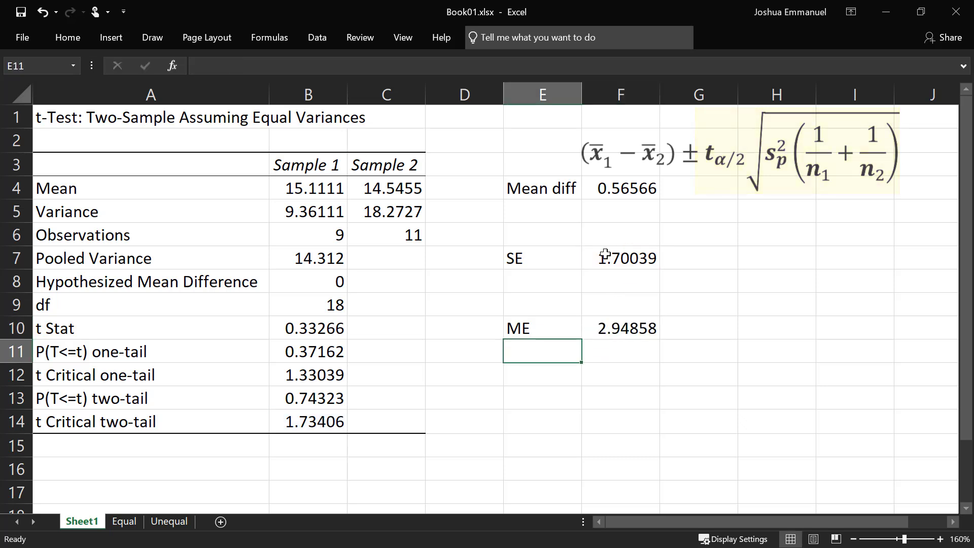
Step: Label E12 'Lower' and enter =F4-F10, giving -2.38292
{"action": "left_click", "coordinate": [547, 374]}
{"action": "type", "text": "Lo"}
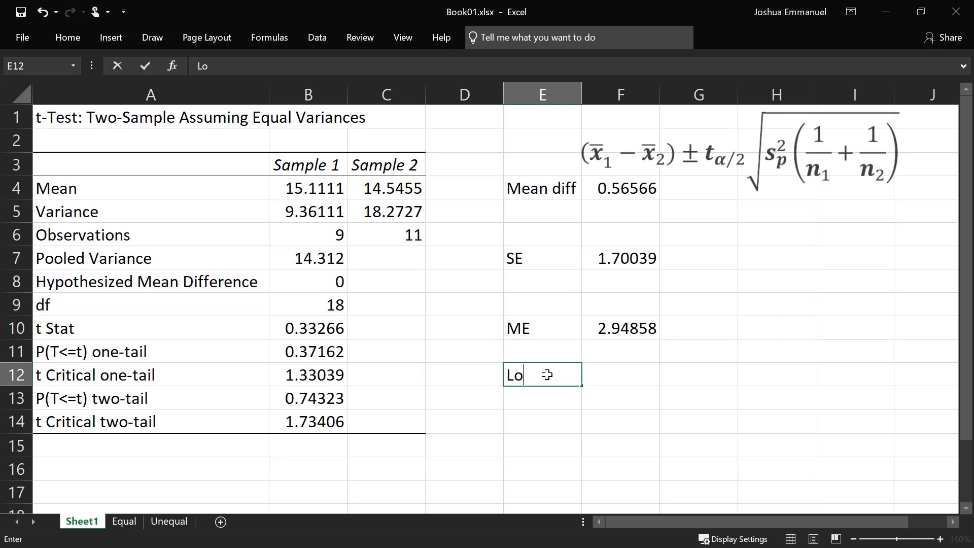
{"action": "type", "text": "wer"}
{"action": "key", "text": "Tab"}
{"action": "type", "text": "="}
{"action": "left_click", "coordinate": [619, 182]}
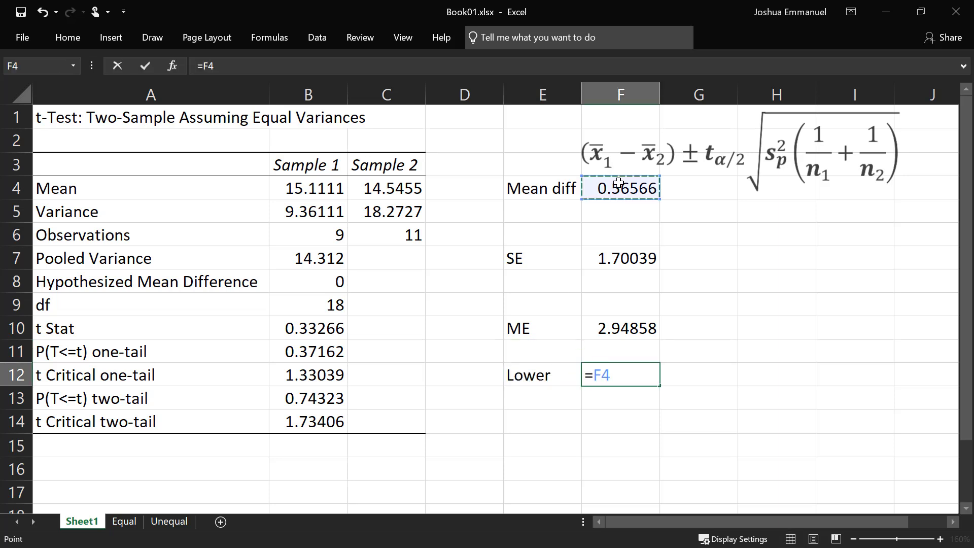
{"action": "type", "text": "-"}
{"action": "left_click", "coordinate": [627, 328]}
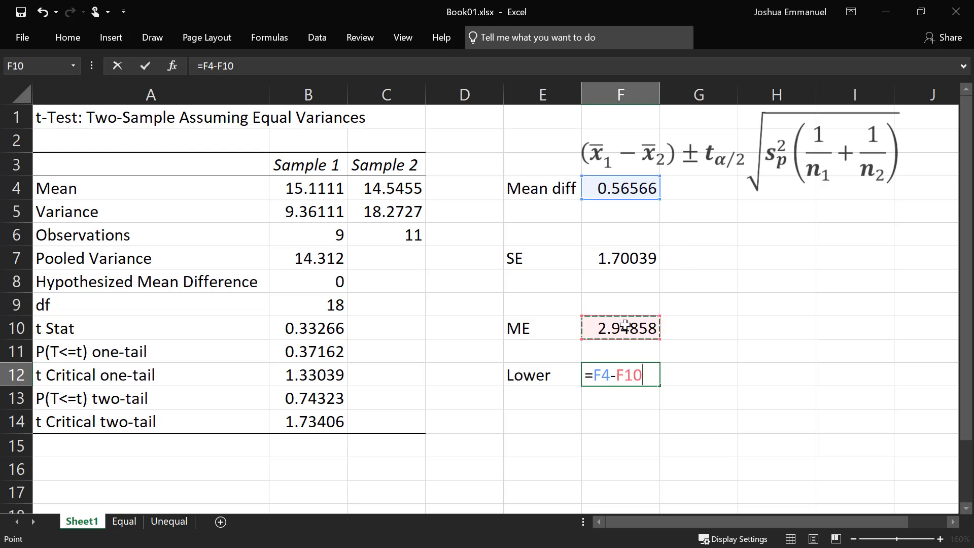
{"action": "key", "text": "Return"}
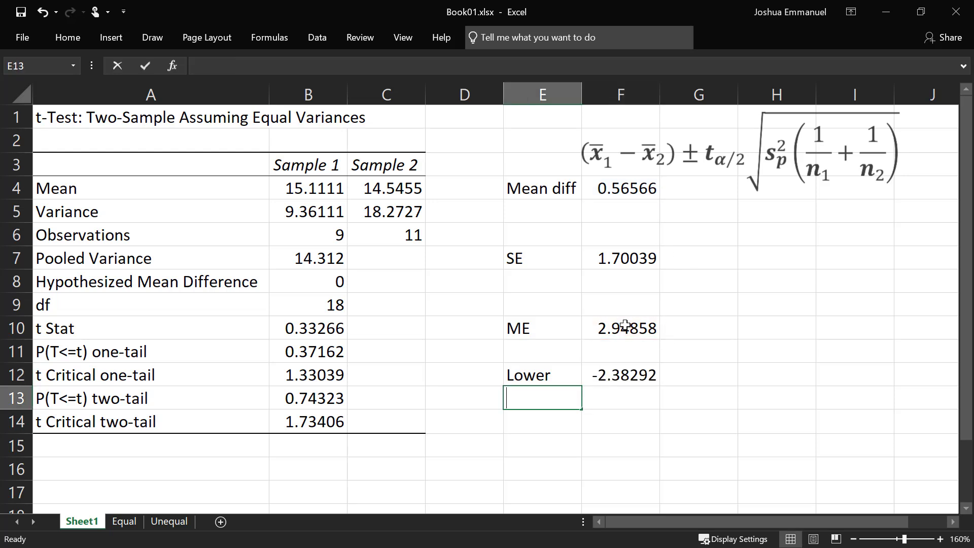
Step: Label the next row 'Upper' and enter =F4+F10, giving 3.51424
{"action": "type", "text": "Upper"}
{"action": "key", "text": "Tab"}
{"action": "type", "text": "="}
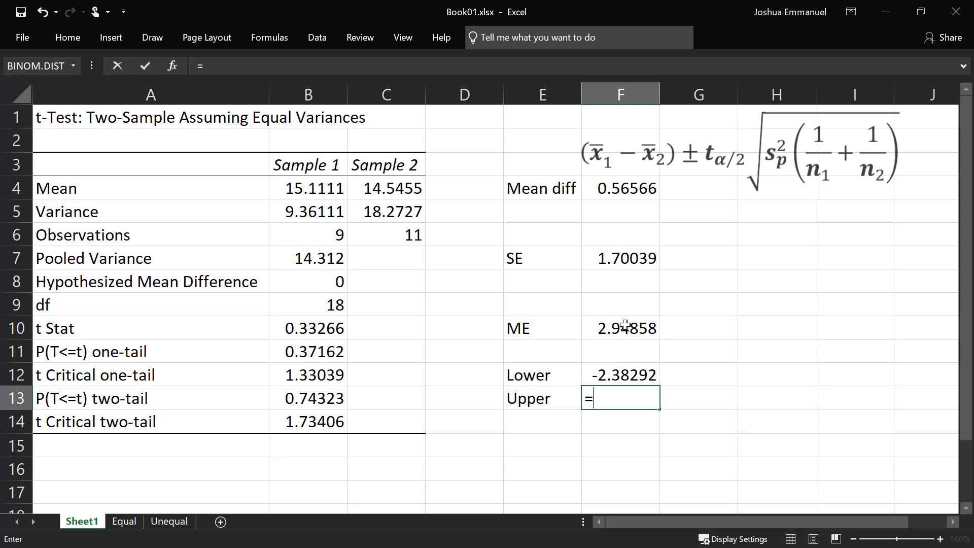
{"action": "left_click", "coordinate": [609, 186]}
{"action": "type", "text": "+"}
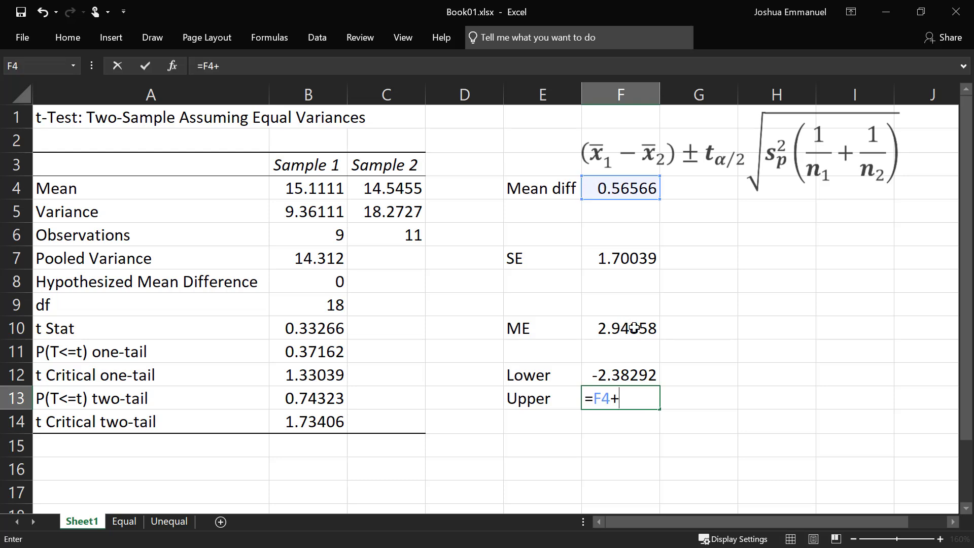
{"action": "left_click", "coordinate": [634, 328]}
{"action": "key", "text": "Return"}
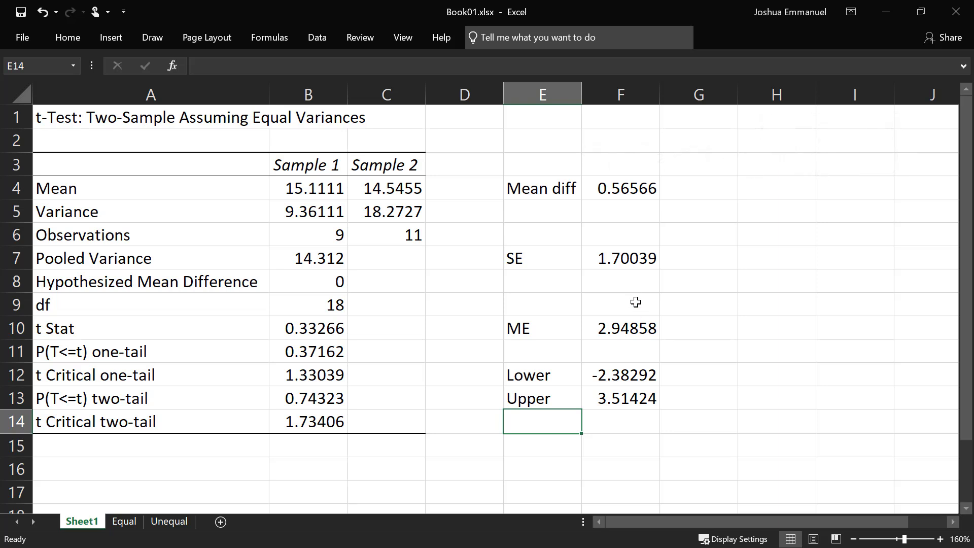
Step: On the Unequal sheet, choose t-Test: Two-Sample Assuming Unequal Variances from Data Analysis
{"action": "left_click", "coordinate": [176, 521]}
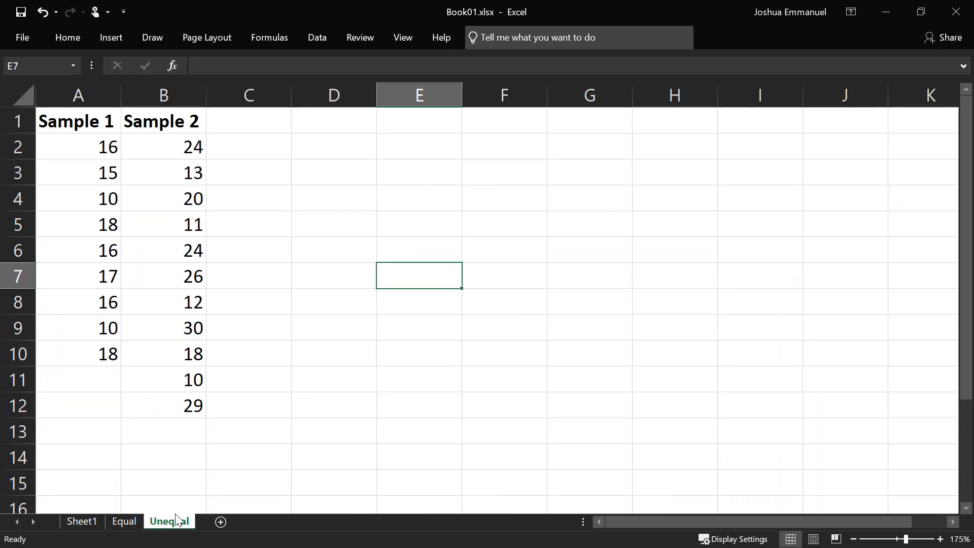
{"action": "left_click", "coordinate": [313, 41]}
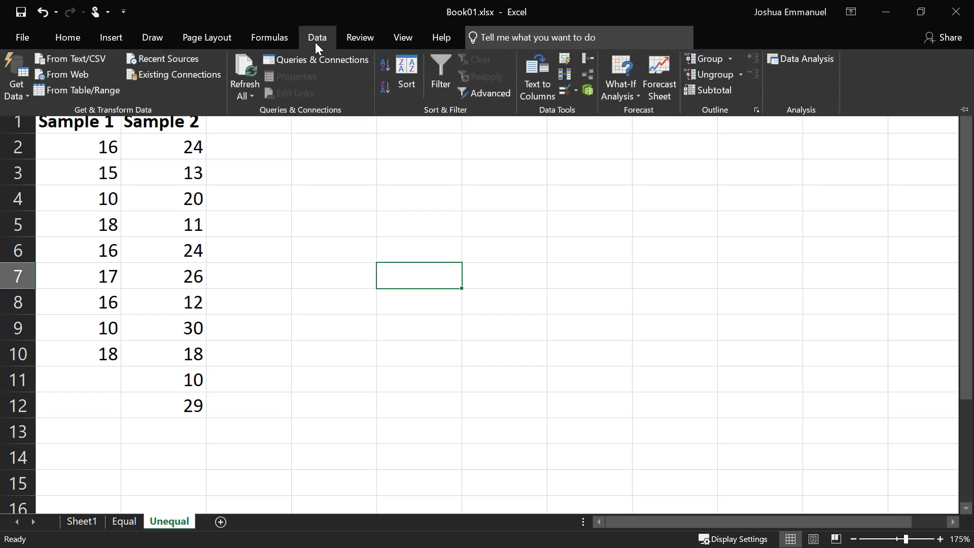
{"action": "left_click", "coordinate": [802, 60]}
{"action": "left_click", "coordinate": [555, 289]}
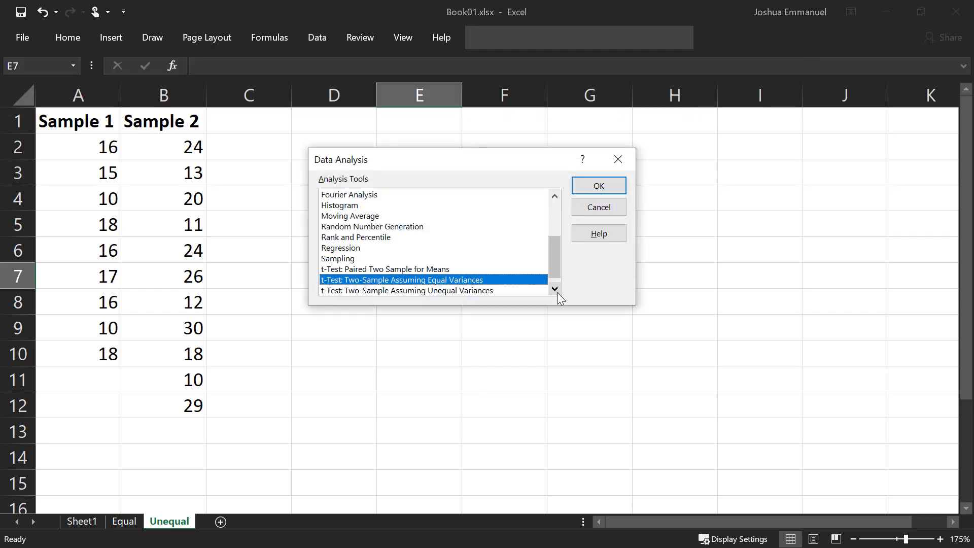
{"action": "left_click", "coordinate": [555, 290]}
{"action": "left_click", "coordinate": [521, 287]}
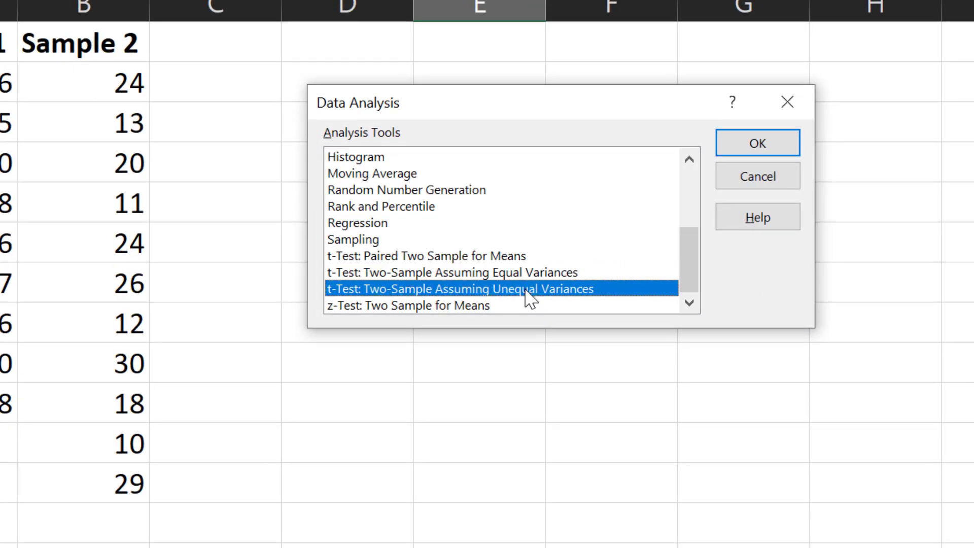
{"action": "left_click", "coordinate": [781, 150]}
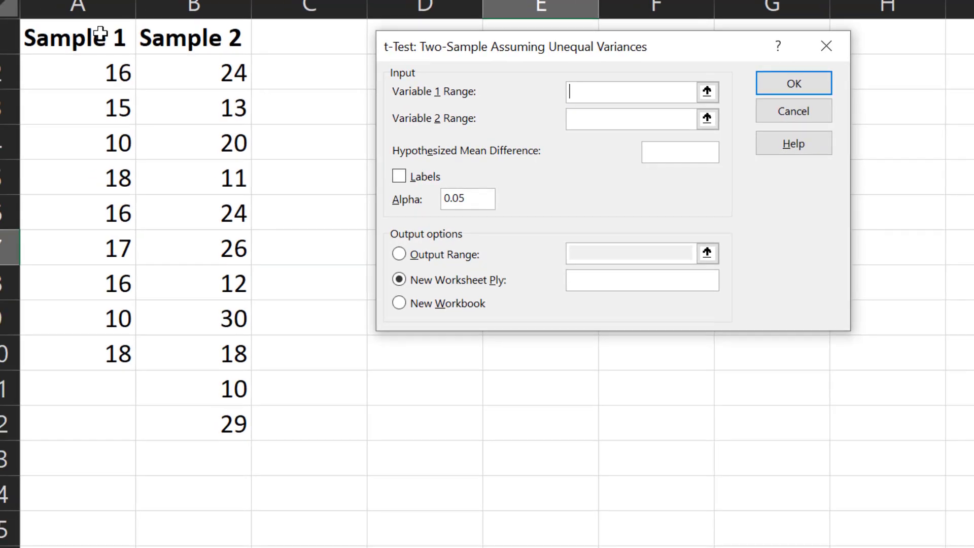
Step: Run it on A1:A10 and B1:B12 with labels to a new worksheet
{"action": "left_click_drag", "start_coordinate": [102, 33], "coordinate": [101, 342]}
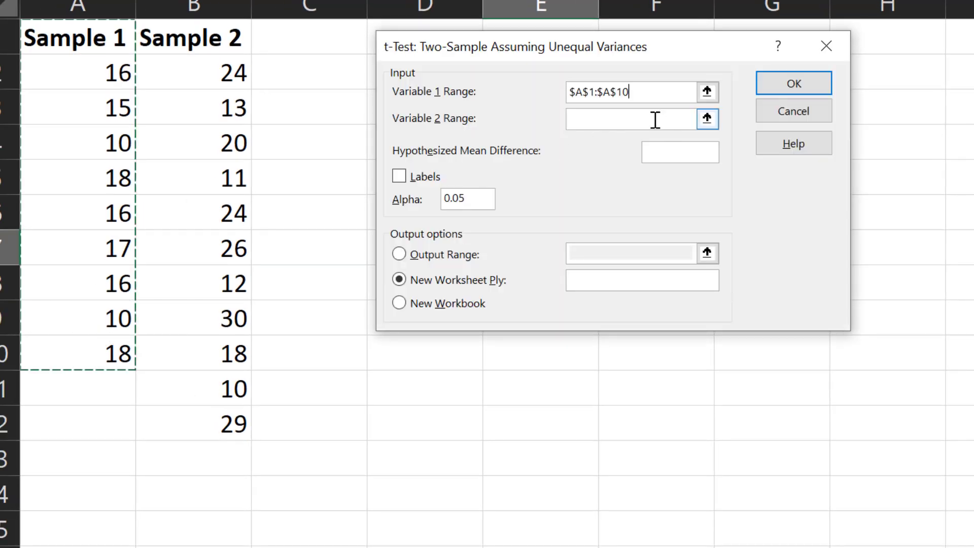
{"action": "left_click", "coordinate": [636, 116]}
{"action": "left_click_drag", "start_coordinate": [208, 437], "coordinate": [203, 28]}
{"action": "left_click", "coordinate": [399, 176]}
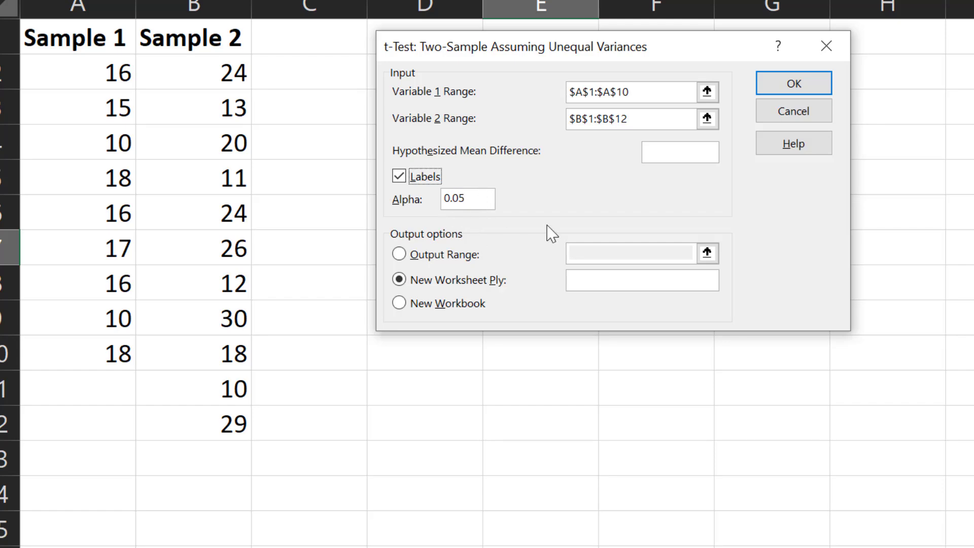
{"action": "left_click", "coordinate": [794, 85]}
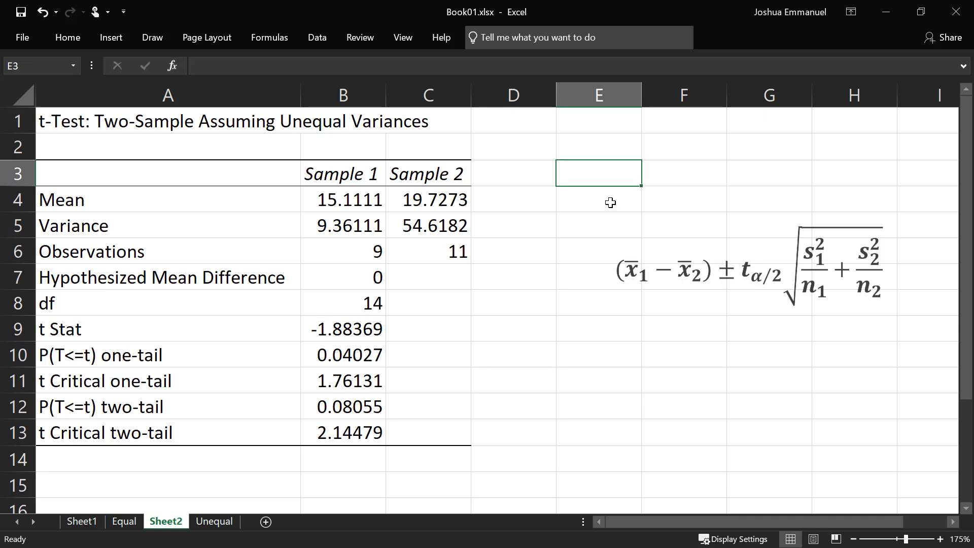
Step: Label E4 'Mean diff' and enter =B4-C4 beside it, giving -4.61616
{"action": "left_click", "coordinate": [609, 201]}
{"action": "type", "text": "Mean"}
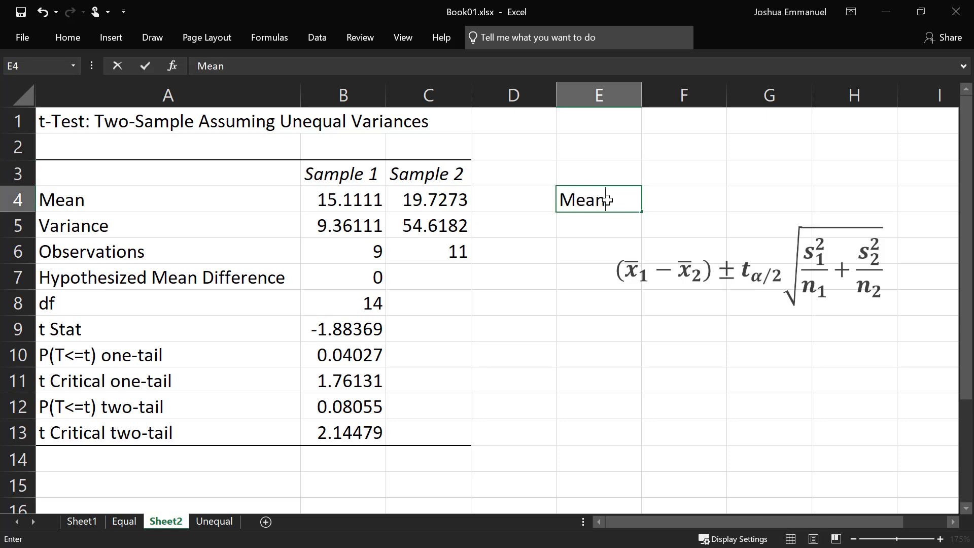
{"action": "type", "text": " diff"}
{"action": "key", "text": "Tab"}
{"action": "type", "text": "="}
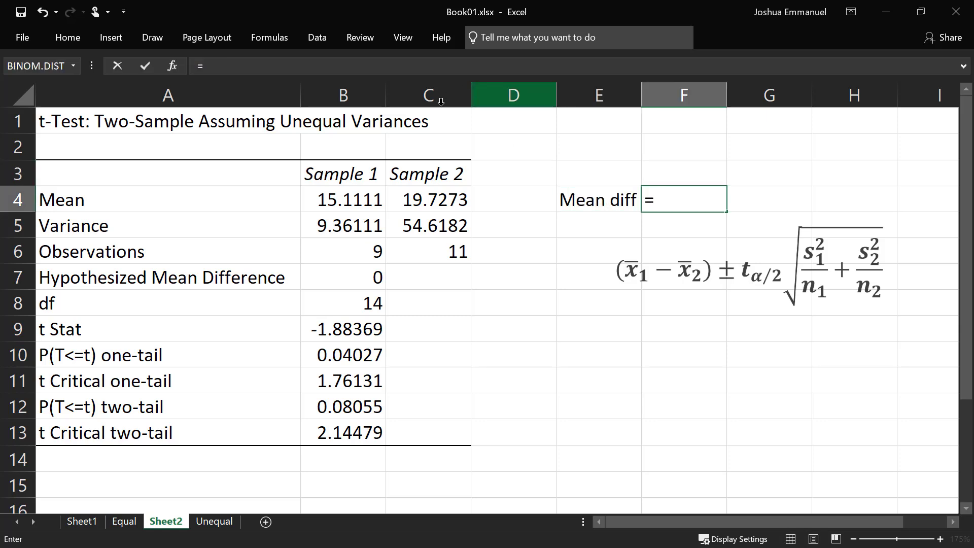
{"action": "left_click", "coordinate": [334, 195]}
{"action": "type", "text": "-"}
{"action": "left_click", "coordinate": [435, 195]}
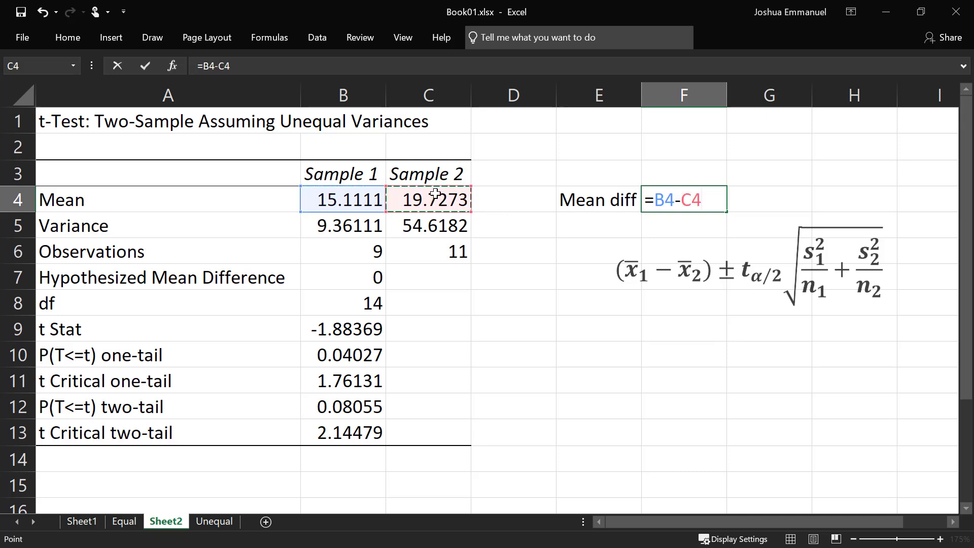
{"action": "key", "text": "Return"}
Step: Label E7 'SE' and enter =SQRT(B5/B6+C5/C6) in F7, giving 2.45059
{"action": "left_click", "coordinate": [590, 271]}
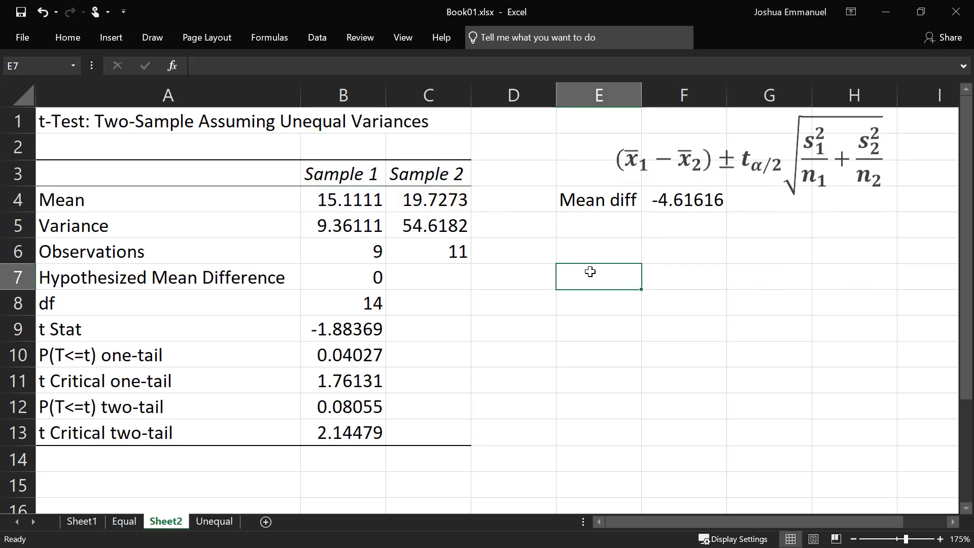
{"action": "type", "text": "SE"}
{"action": "key", "text": "Tab"}
{"action": "type", "text": "="}
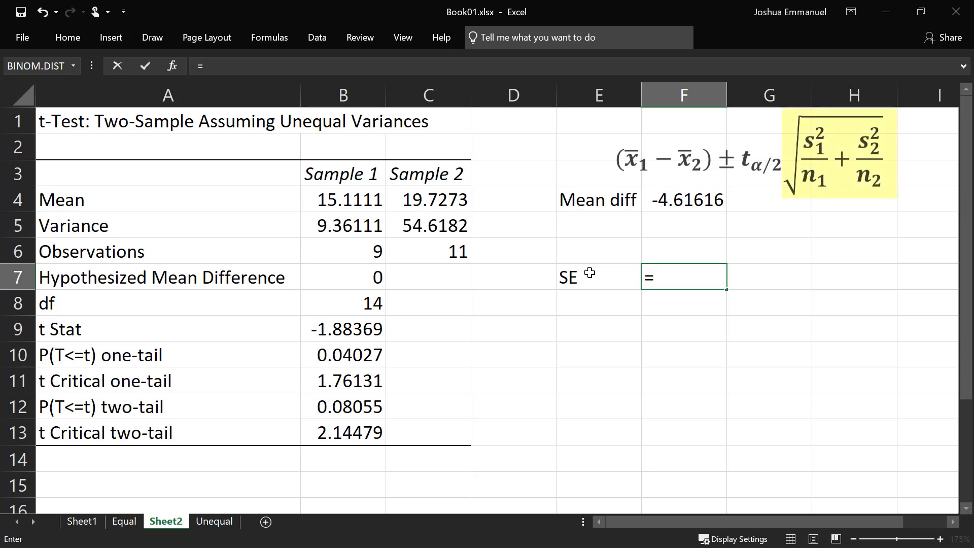
{"action": "type", "text": "sqrt"}
{"action": "key", "text": "Tab"}
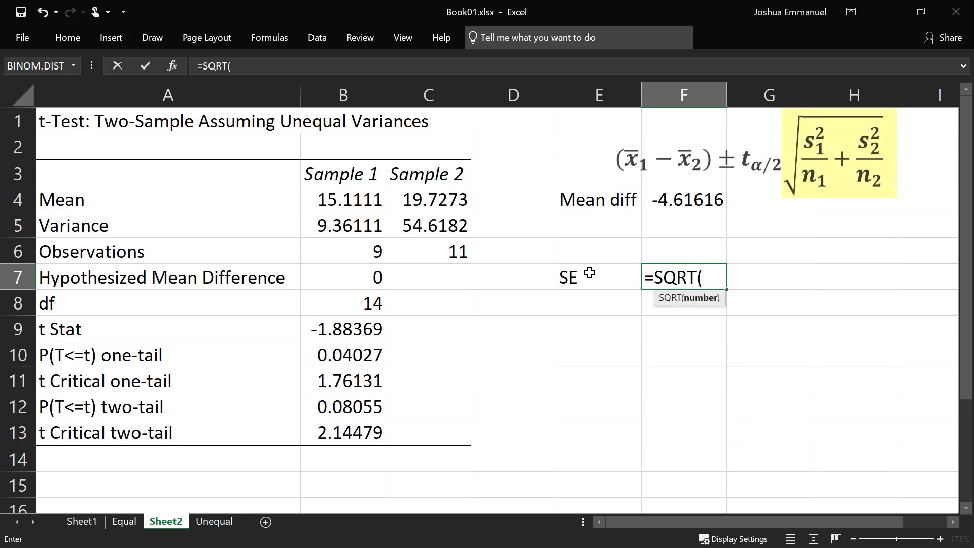
{"action": "left_click", "coordinate": [353, 228]}
{"action": "type", "text": "/"}
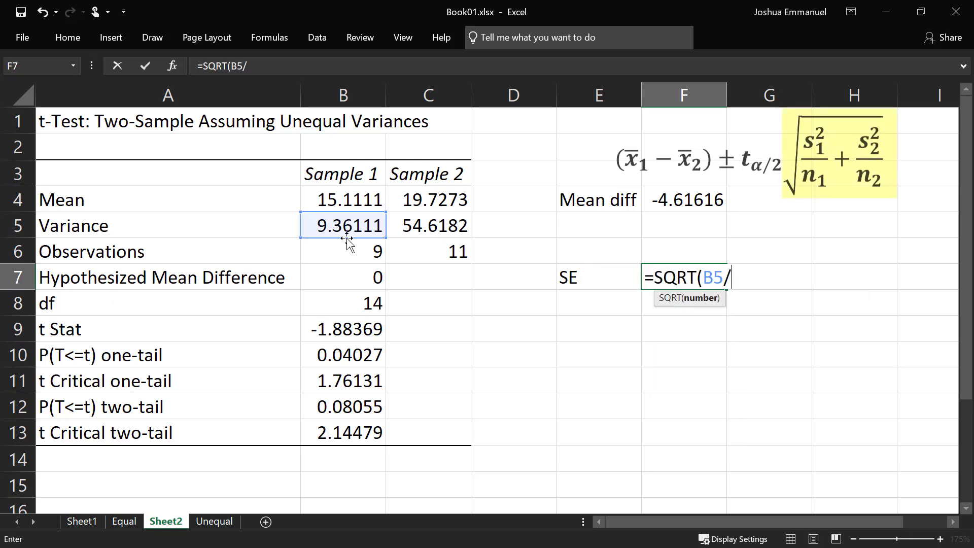
{"action": "left_click", "coordinate": [347, 249]}
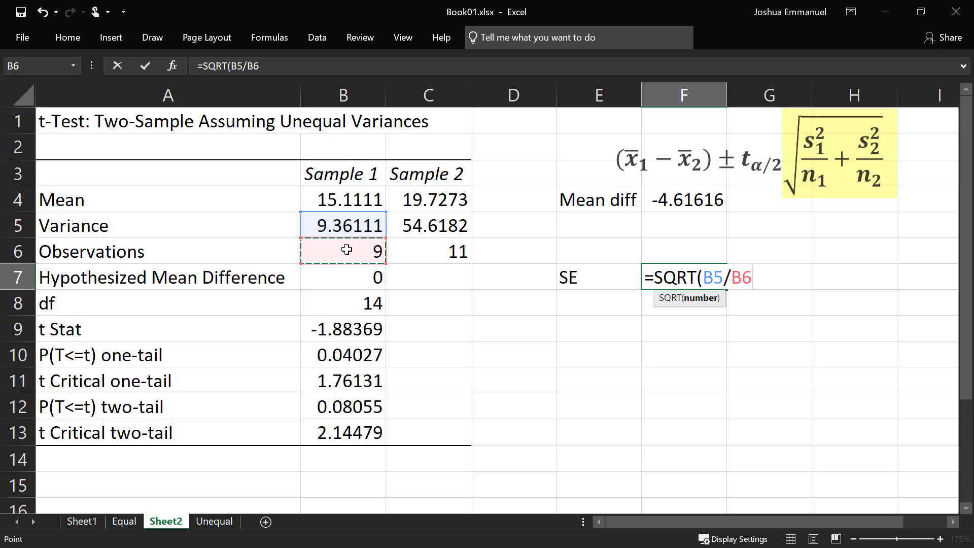
{"action": "type", "text": "+"}
{"action": "left_click", "coordinate": [425, 225]}
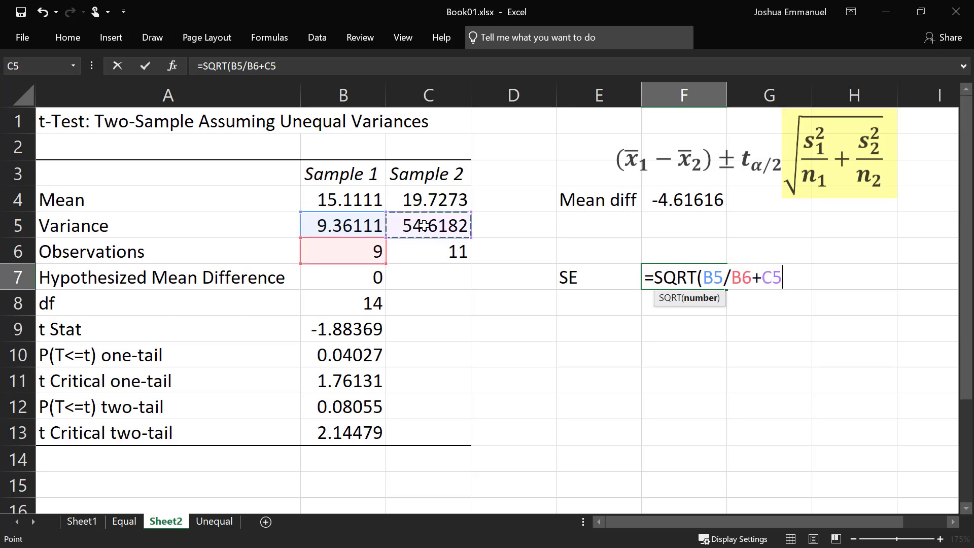
{"action": "type", "text": "/"}
{"action": "left_click", "coordinate": [453, 251]}
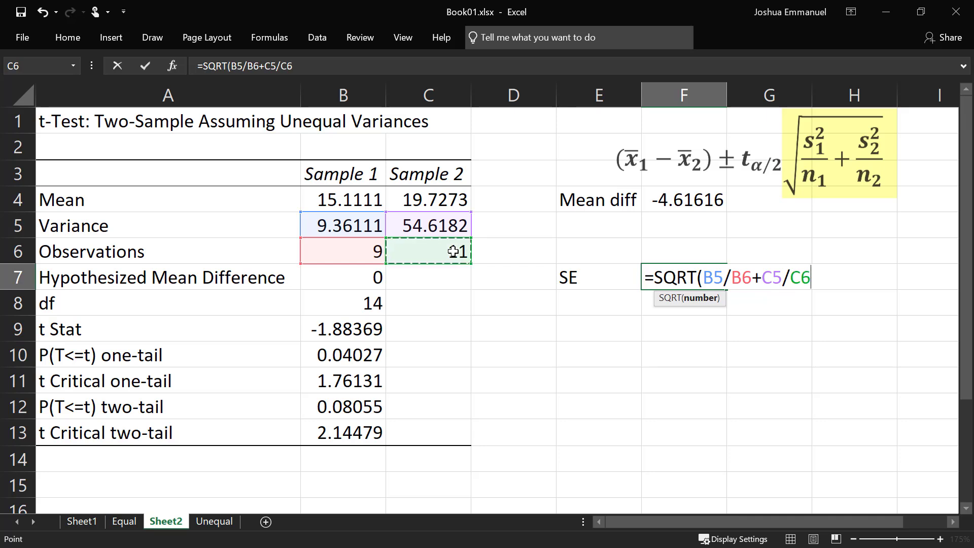
{"action": "type", "text": ")"}
Step: Add a margin-of-error label in E9 with =B13*F7, giving 5.256
{"action": "left_click", "coordinate": [589, 332]}
{"action": "type", "text": "ME"}
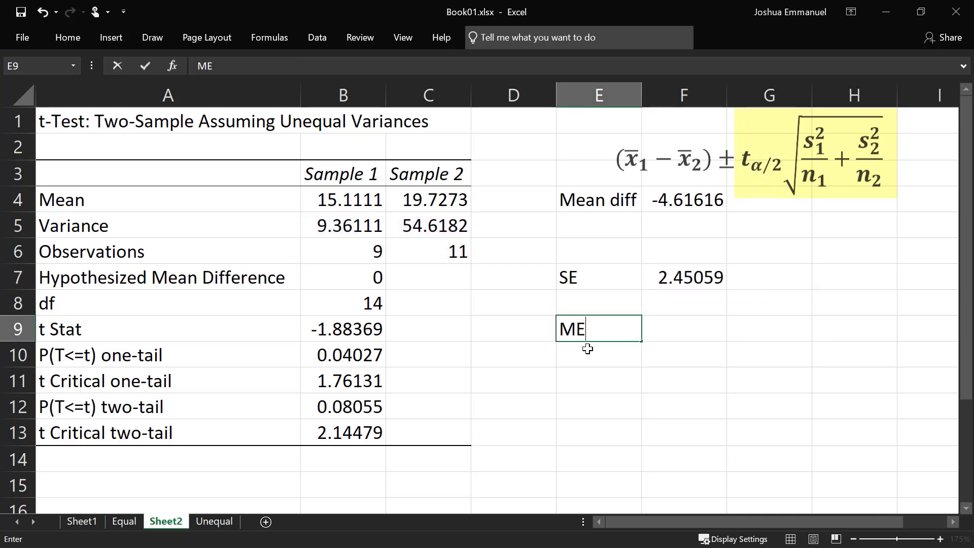
{"action": "key", "text": "Tab"}
{"action": "type", "text": "="}
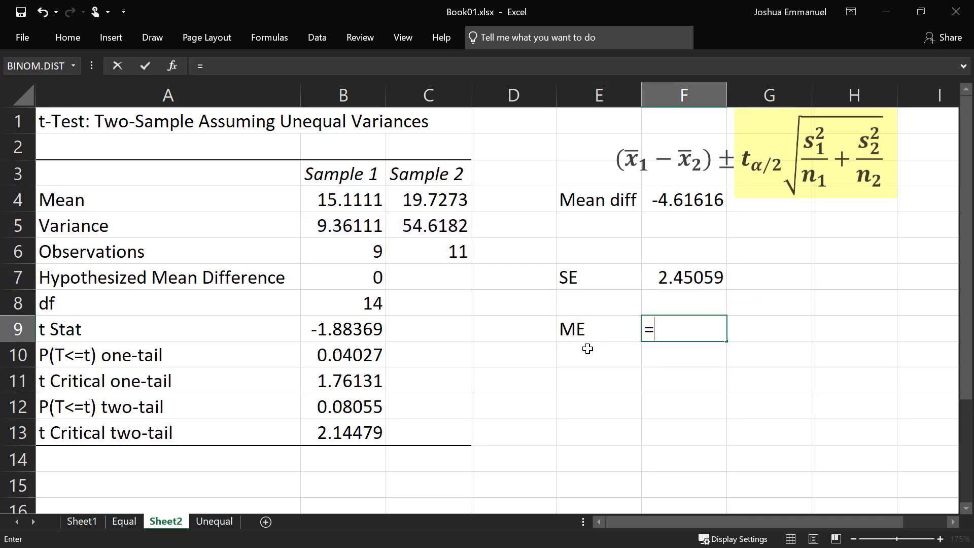
{"action": "left_click", "coordinate": [360, 432]}
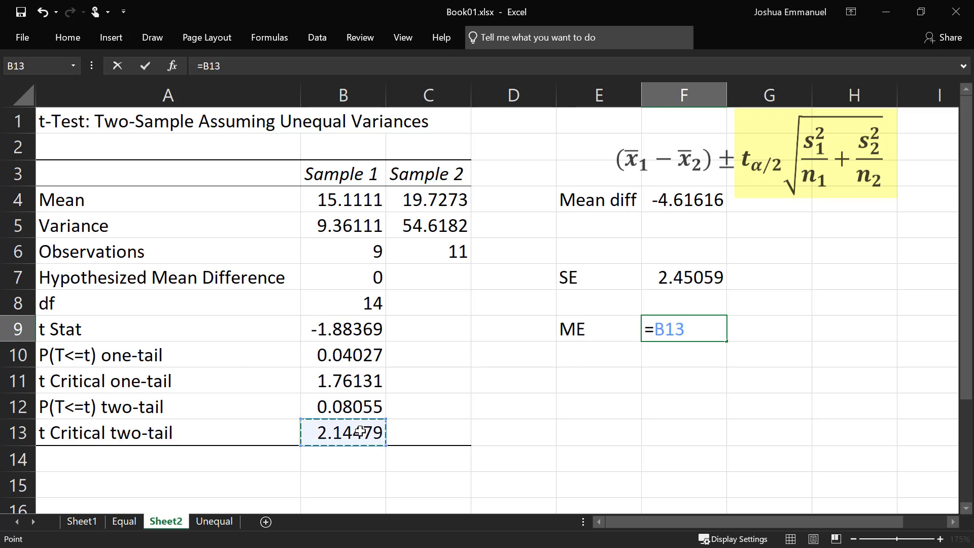
{"action": "type", "text": "*"}
{"action": "left_click", "coordinate": [682, 279]}
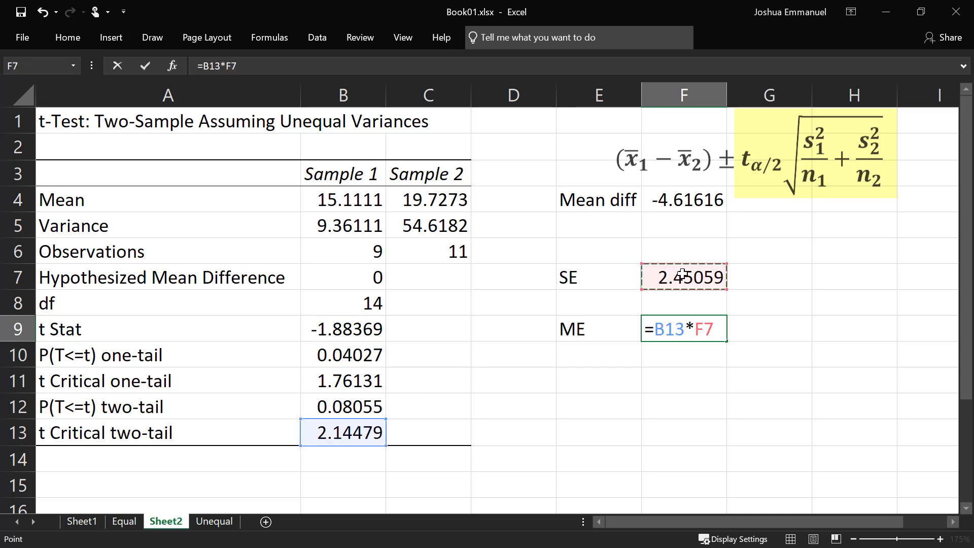
{"action": "key", "text": "Return"}
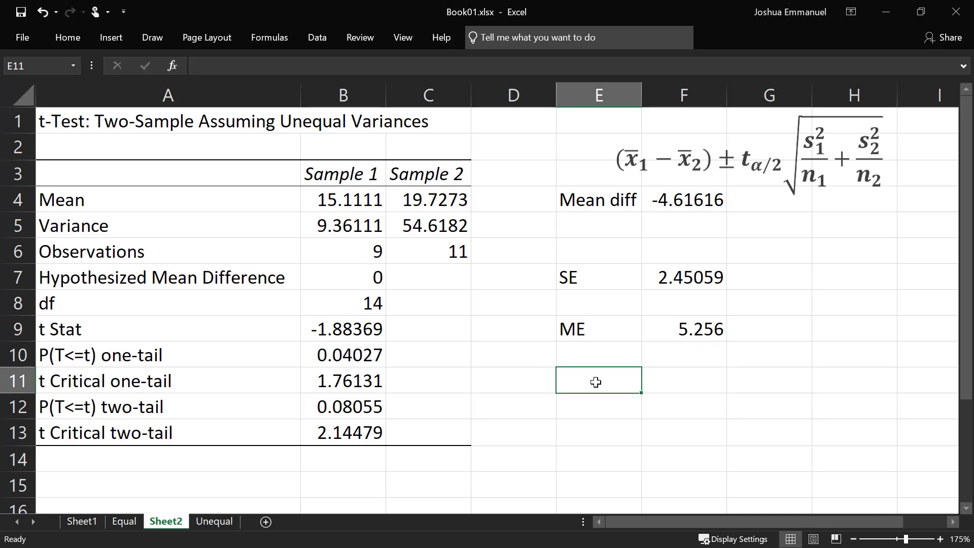
Step: Add a 'Lower' label with =F4-F9, giving -9.87216
{"action": "type", "text": "Lower"}
{"action": "key", "text": "Tab"}
{"action": "type", "text": "="}
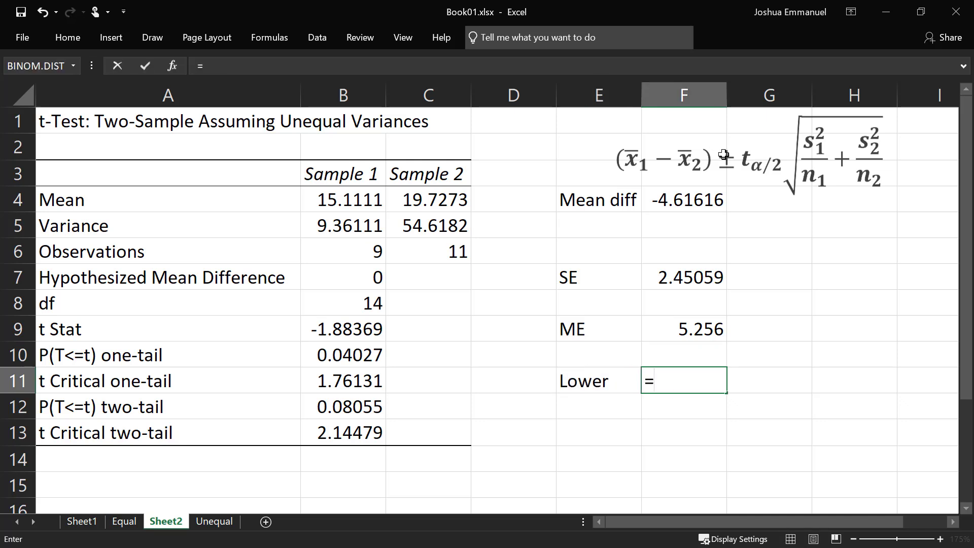
{"action": "left_click", "coordinate": [699, 195]}
{"action": "type", "text": "-"}
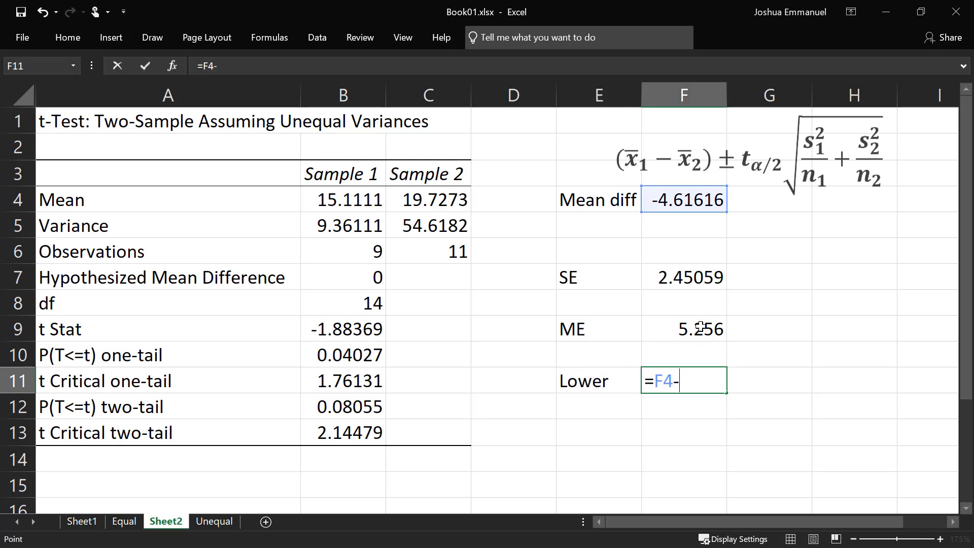
{"action": "left_click", "coordinate": [701, 326]}
{"action": "key", "text": "Return"}
Step: Add an 'Upper' label with =F4+F9, giving 0.63984
{"action": "type", "text": "Upper"}
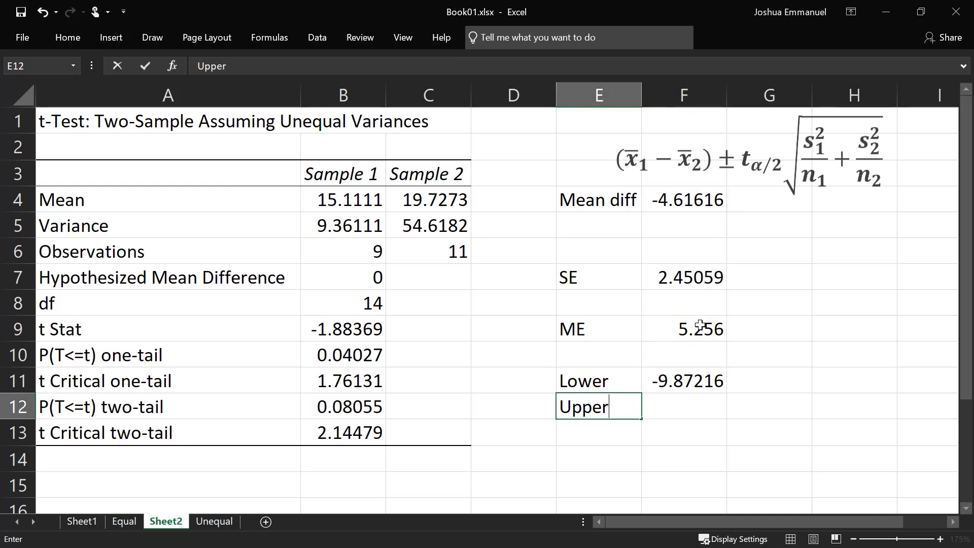
{"action": "key", "text": "Tab"}
{"action": "type", "text": "="}
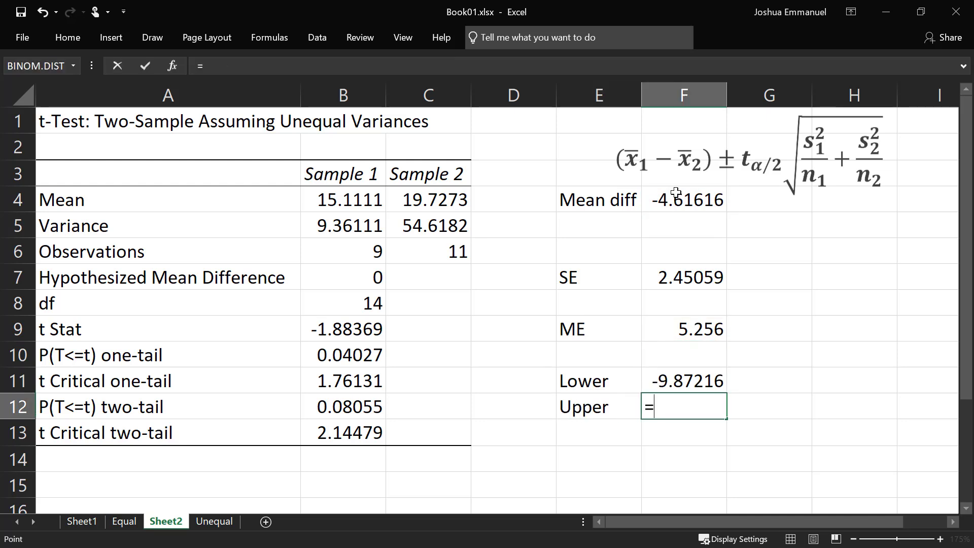
{"action": "left_click", "coordinate": [675, 193]}
{"action": "type", "text": "+"}
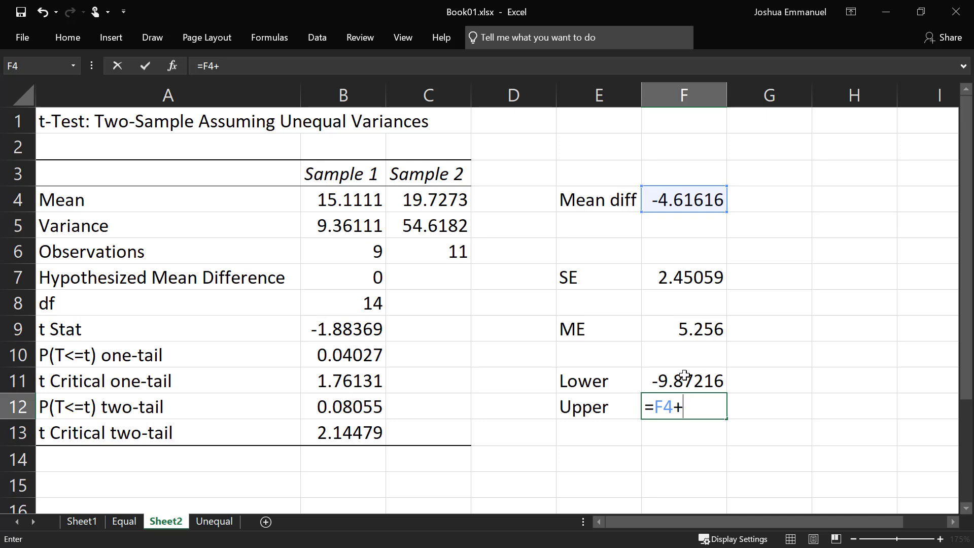
{"action": "left_click", "coordinate": [674, 328]}
{"action": "key", "text": "Return"}
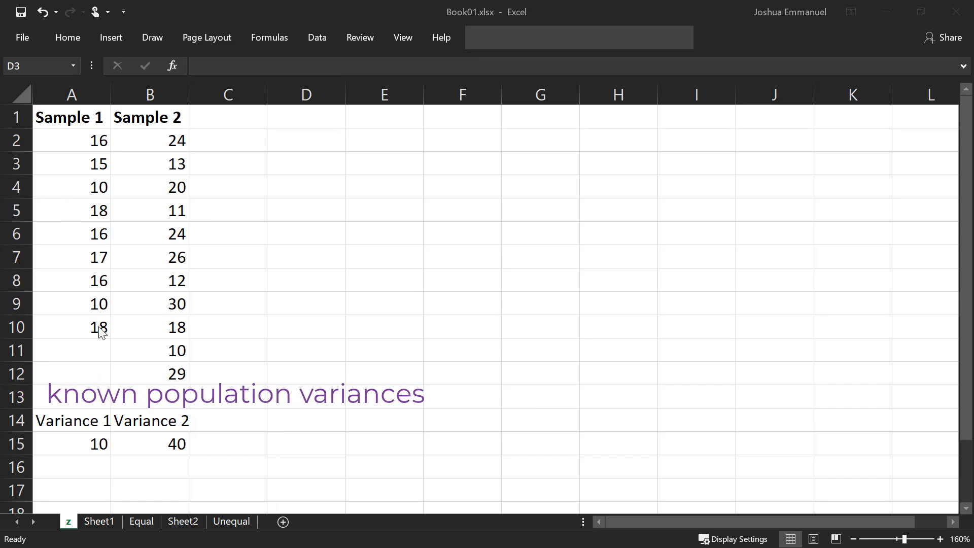
Step: From Data Analysis, choose z-Test: Two Sample for Means
{"action": "left_click", "coordinate": [317, 37]}
{"action": "left_click", "coordinate": [789, 60]}
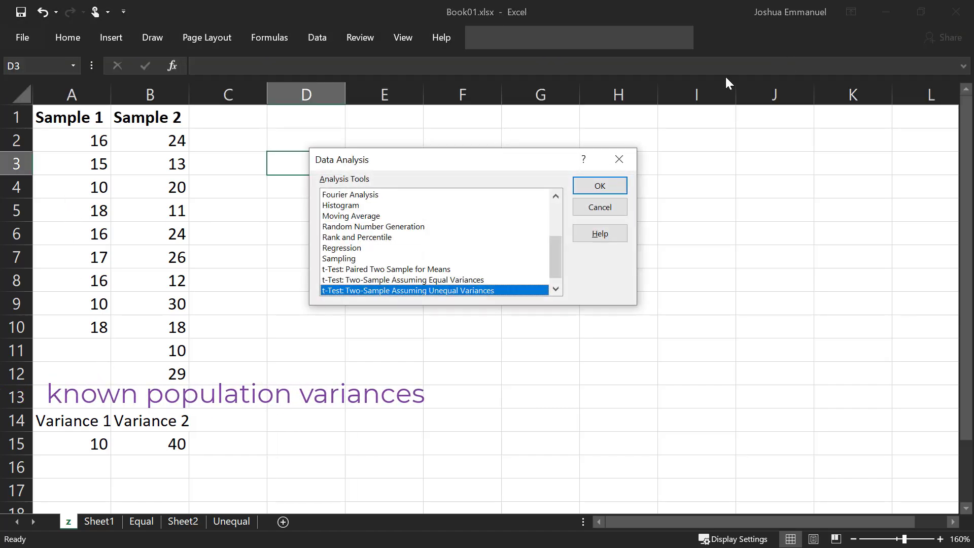
{"action": "left_click", "coordinate": [559, 290]}
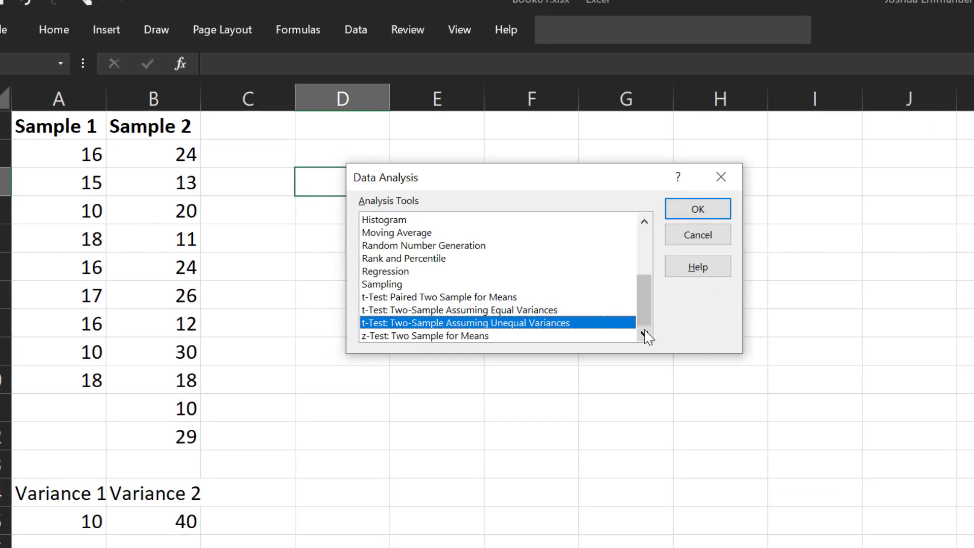
{"action": "left_click", "coordinate": [490, 335]}
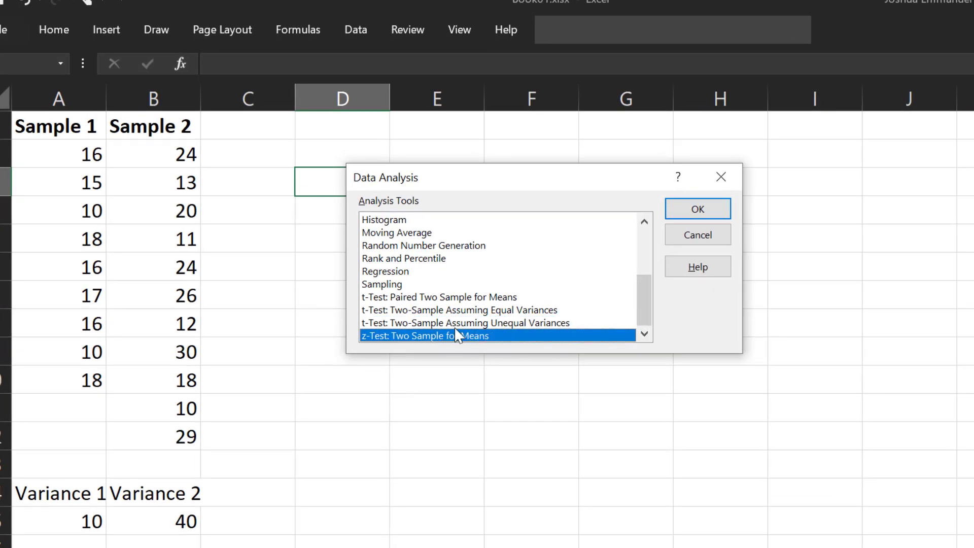
{"action": "left_click", "coordinate": [713, 212]}
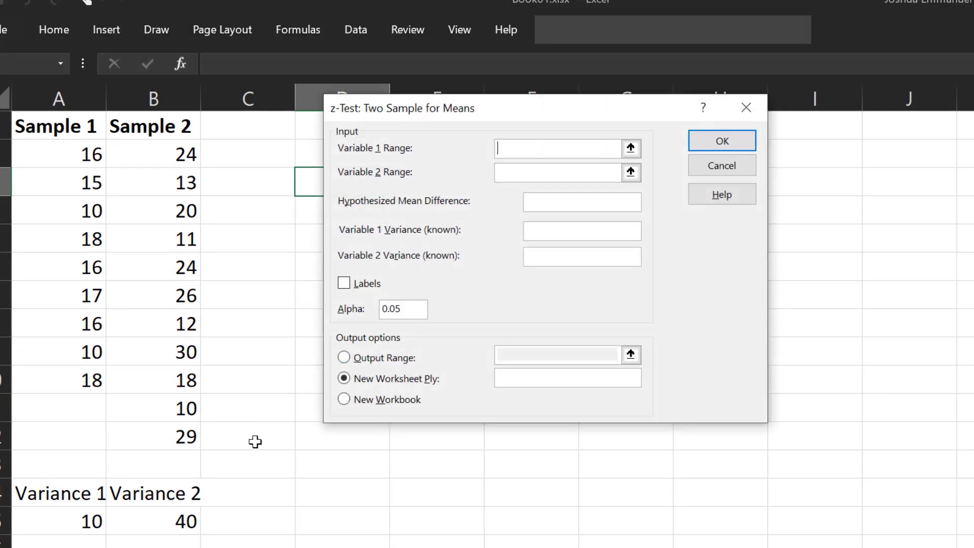
Step: Run the z-test on A1:A10 and B1:B12 with variances 10 and 40, alpha 0.01
{"action": "left_click_drag", "start_coordinate": [83, 378], "coordinate": [59, 102]}
{"action": "left_click", "coordinate": [537, 172]}
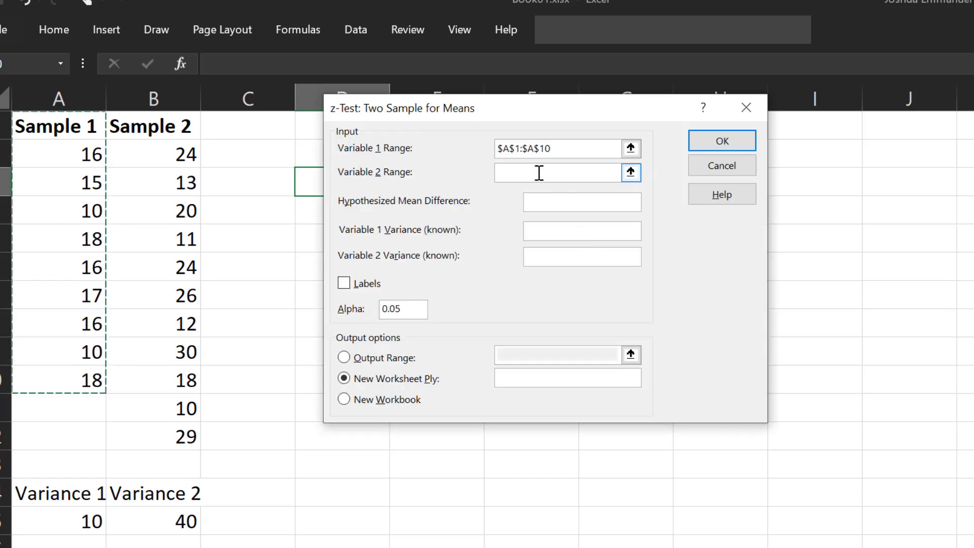
{"action": "left_click_drag", "start_coordinate": [152, 436], "coordinate": [147, 126]}
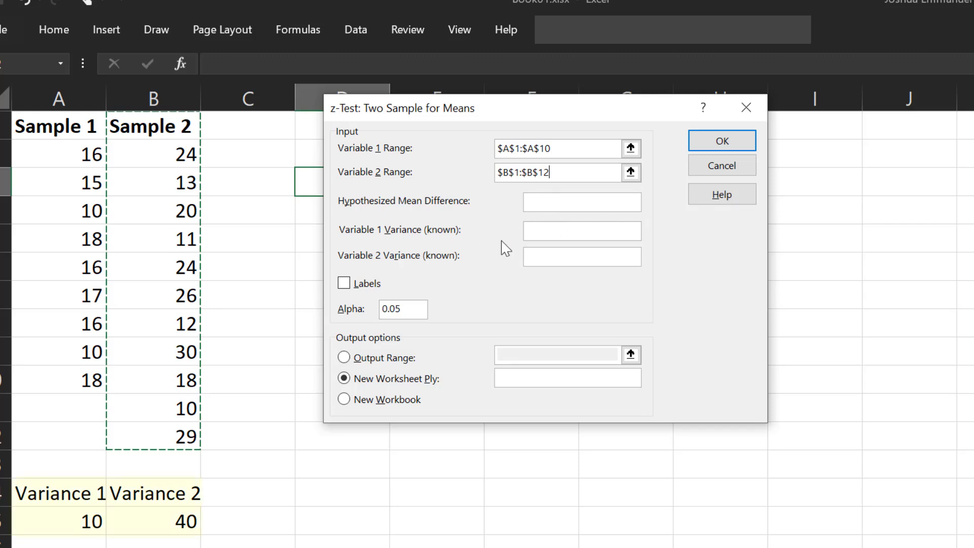
{"action": "left_click", "coordinate": [541, 231]}
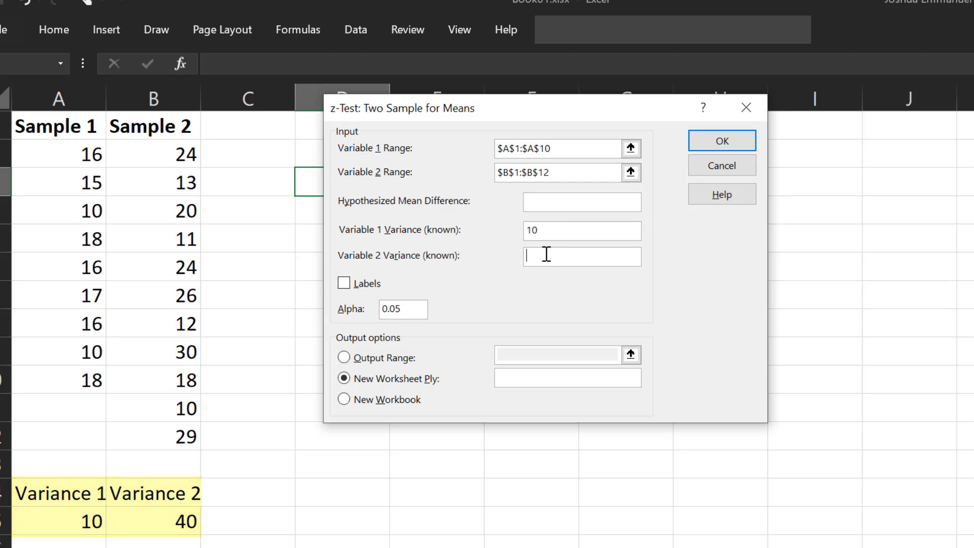
{"action": "left_click", "coordinate": [546, 254]}
{"action": "type", "text": "40"}
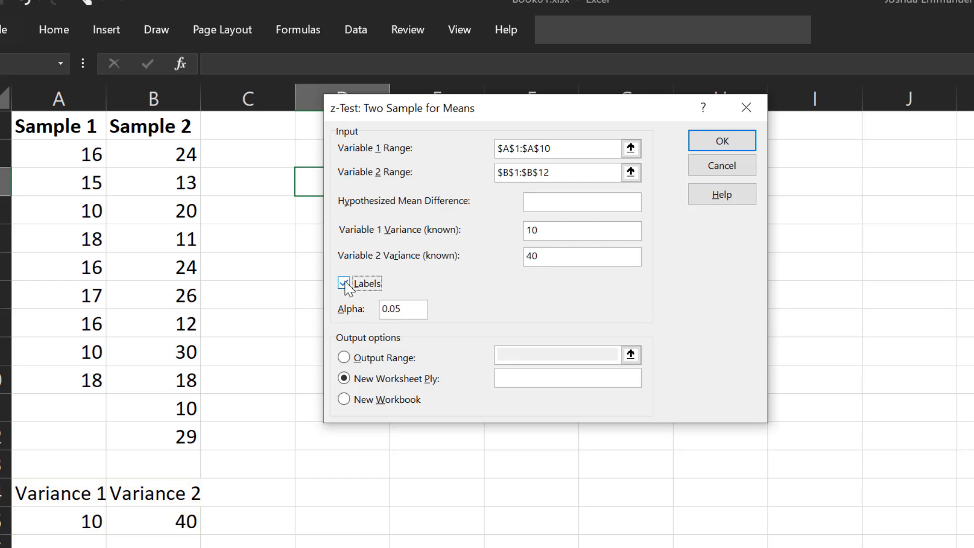
{"action": "left_click_drag", "start_coordinate": [408, 312], "coordinate": [372, 308]}
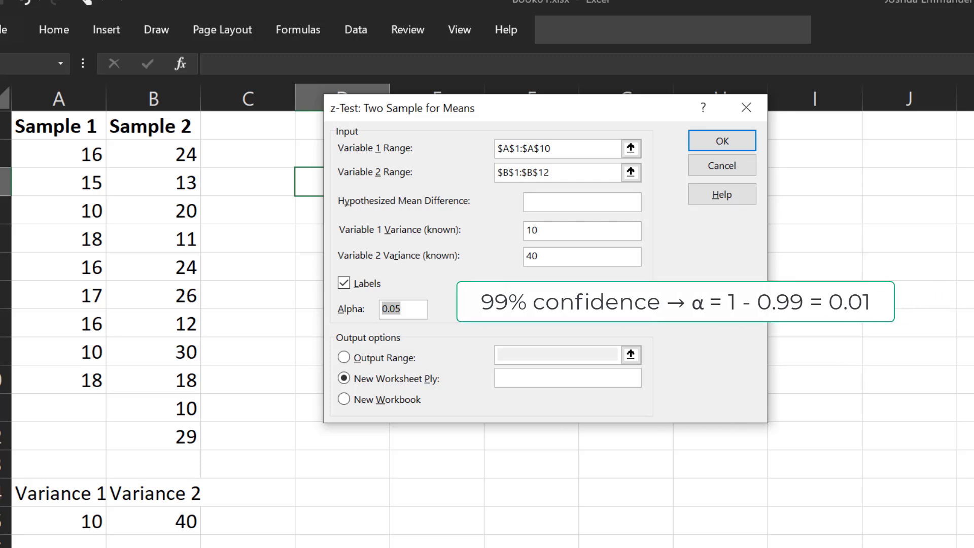
{"action": "type", "text": "0.0"}
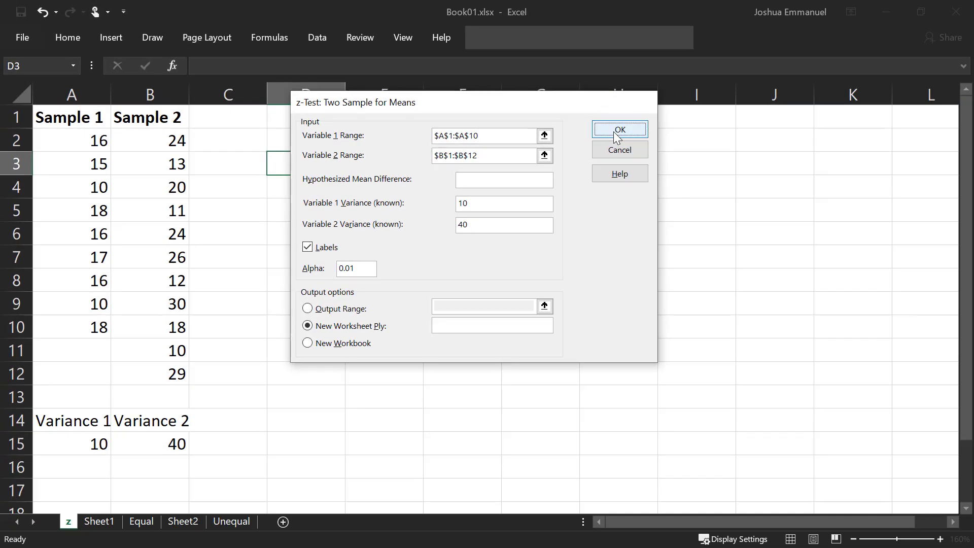
{"action": "left_click", "coordinate": [620, 130]}
Step: Label E4 'Mean diff' and enter =B4-C4 in F4, giving -4.61616
{"action": "left_click", "coordinate": [601, 203]}
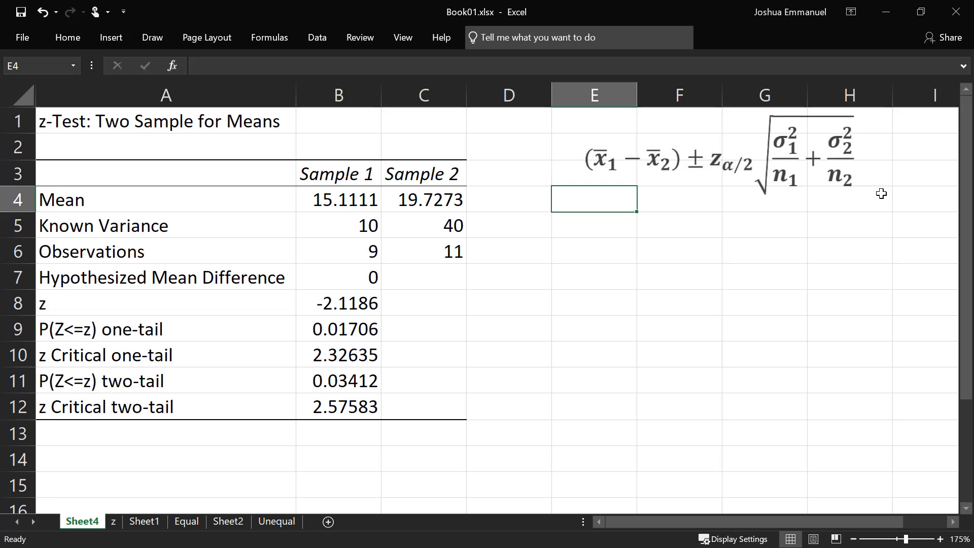
{"action": "type", "text": "Mean diff"}
{"action": "key", "text": "Tab"}
{"action": "type", "text": "="}
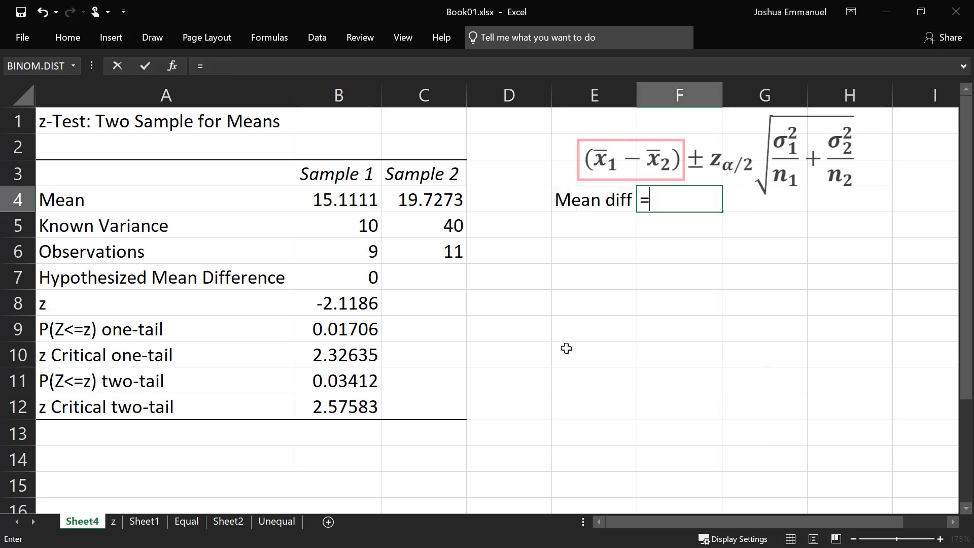
{"action": "left_click", "coordinate": [342, 202]}
{"action": "type", "text": "-"}
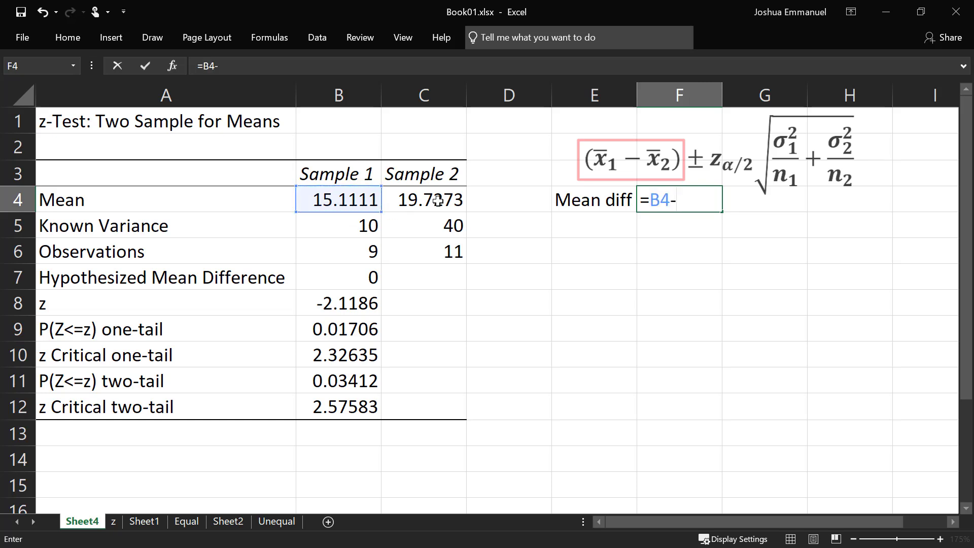
{"action": "left_click", "coordinate": [434, 199]}
{"action": "key", "text": "Return"}
Step: Label E7 'SE' and enter =SQRT(B5/B6+C5/C6) in F7, giving 2.17887
{"action": "left_click", "coordinate": [591, 269]}
{"action": "type", "text": "SE"}
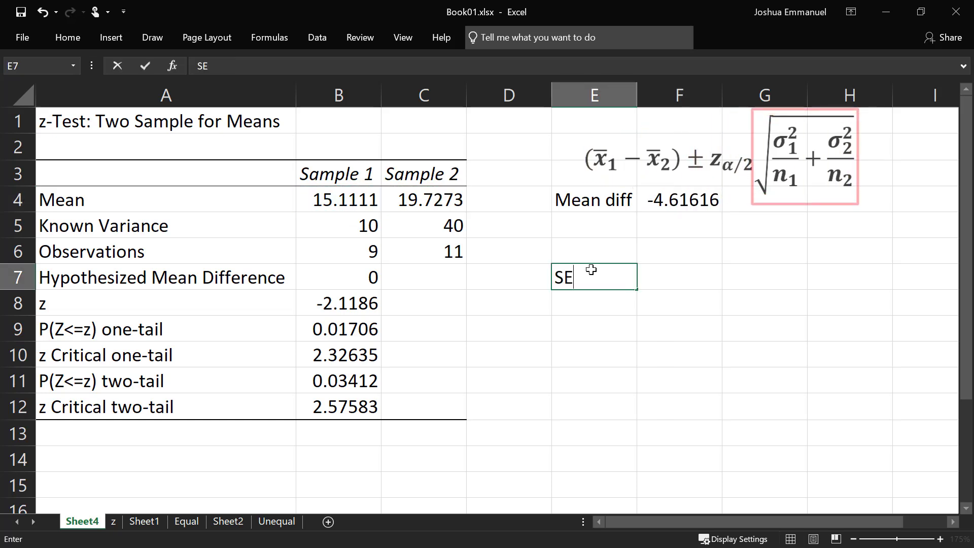
{"action": "key", "text": "Tab"}
{"action": "type", "text": "=sq"}
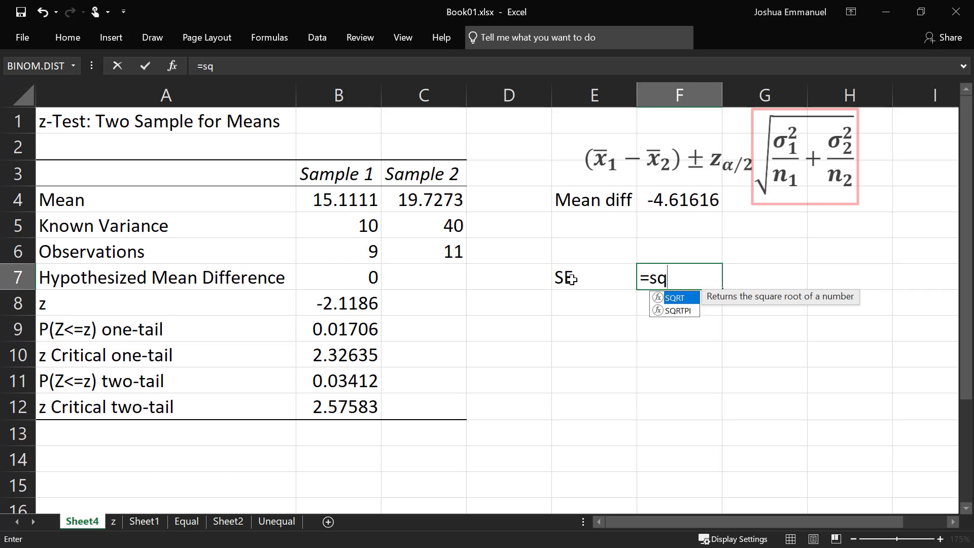
{"action": "key", "text": "Tab"}
{"action": "left_click", "coordinate": [364, 226]}
{"action": "type", "text": "/"}
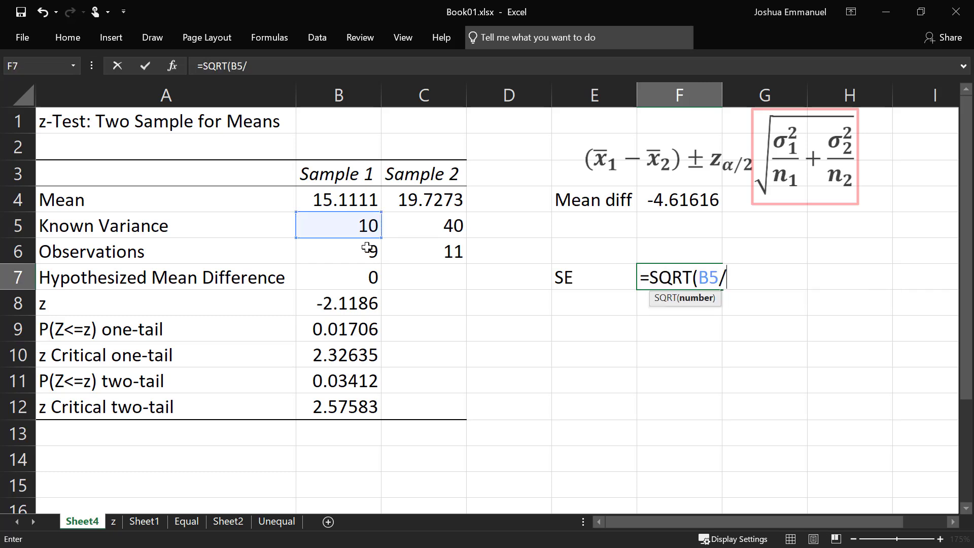
{"action": "left_click", "coordinate": [367, 248]}
{"action": "type", "text": "+"}
{"action": "left_click", "coordinate": [434, 226]}
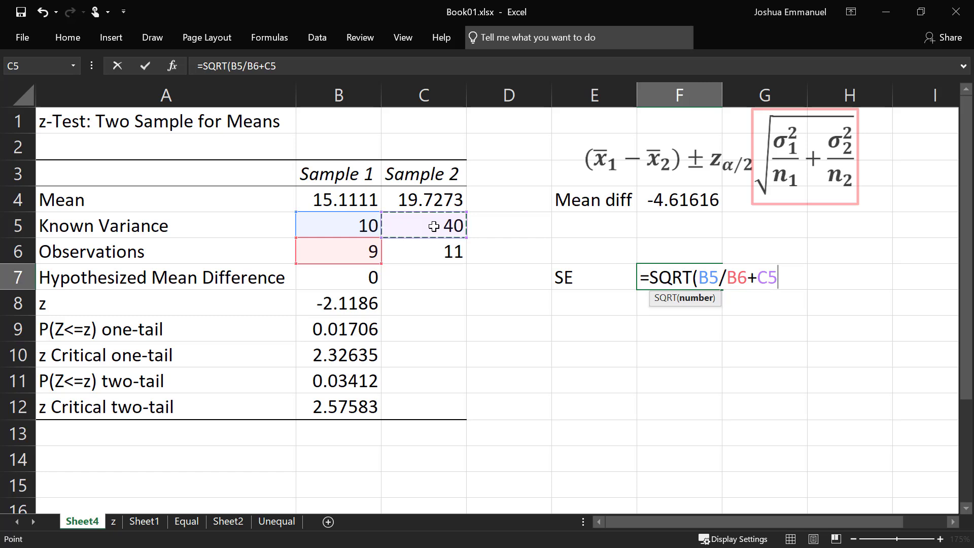
{"action": "type", "text": "/"}
{"action": "left_click", "coordinate": [442, 252]}
{"action": "key", "text": "Return"}
{"action": "left_click", "coordinate": [629, 328]}
Step: Label E9 'ME' and enter =B12*F7 in F9, giving a margin of error of 5.6124
{"action": "type", "text": "ME"}
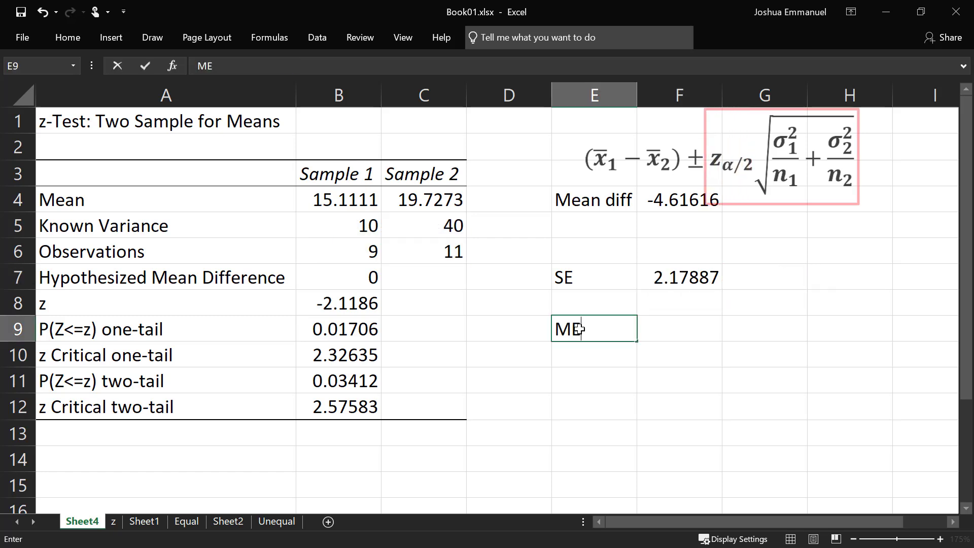
{"action": "key", "text": "Tab"}
{"action": "type", "text": "="}
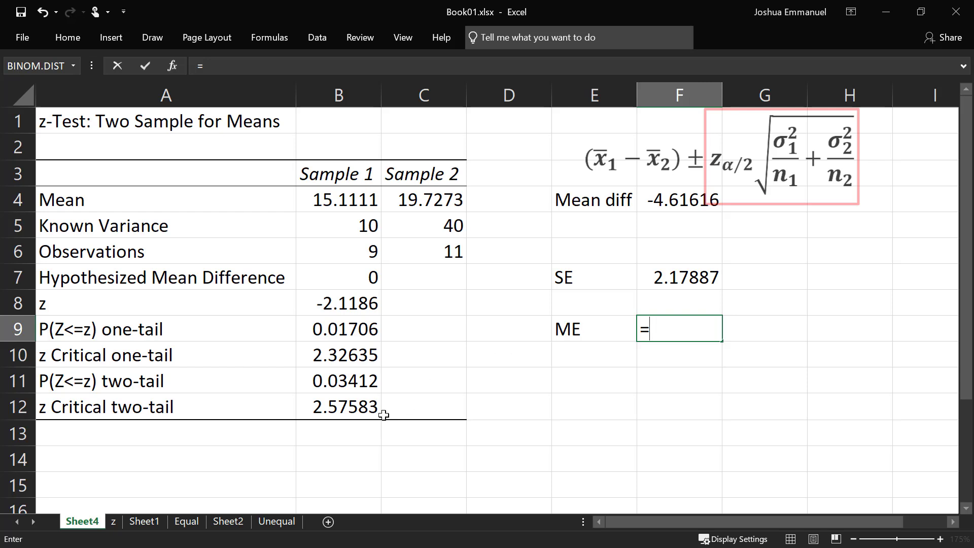
{"action": "left_click", "coordinate": [351, 410]}
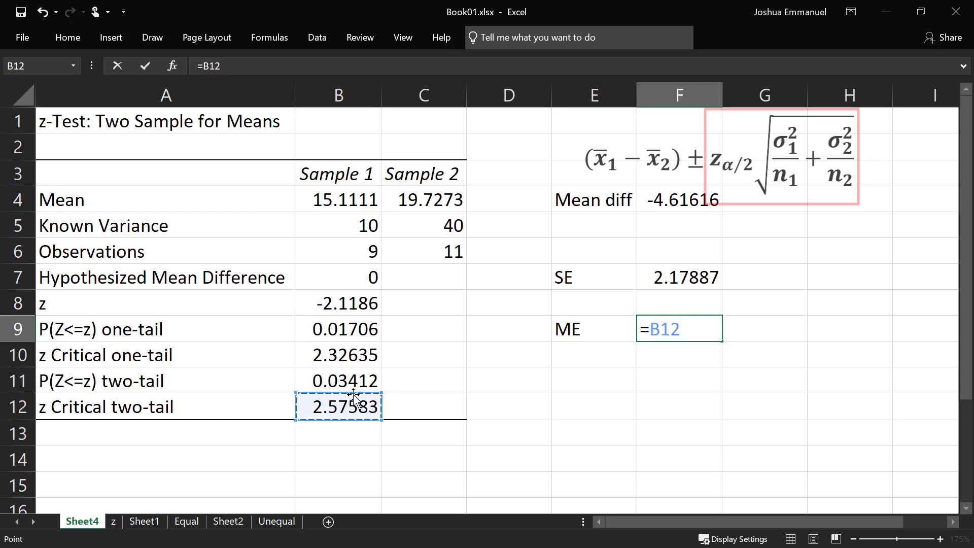
{"action": "type", "text": "*"}
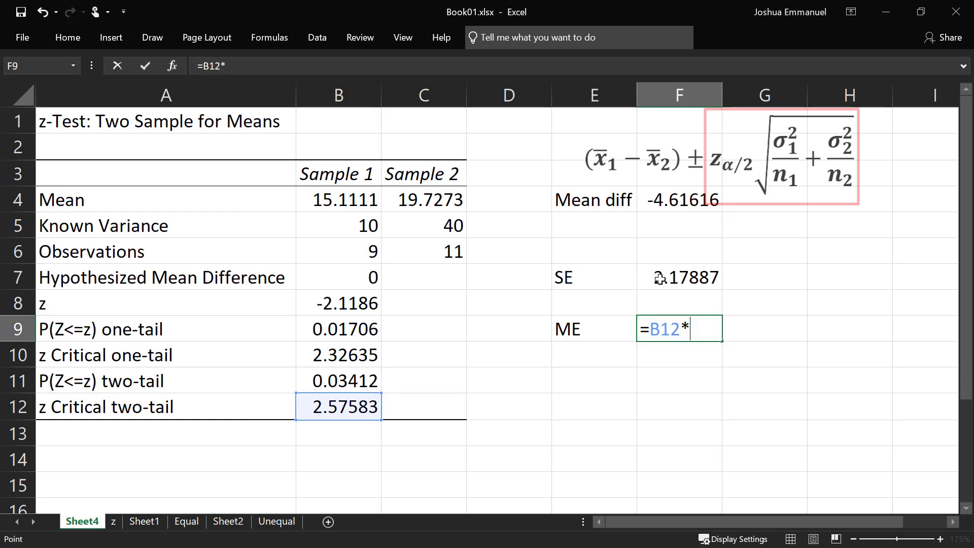
{"action": "left_click", "coordinate": [659, 278]}
{"action": "key", "text": "Return"}
Step: Label E11 'Lower' and enter =F4-F9 in F11, giving -10.2286
{"action": "left_click", "coordinate": [629, 380]}
{"action": "type", "text": "Lower"}
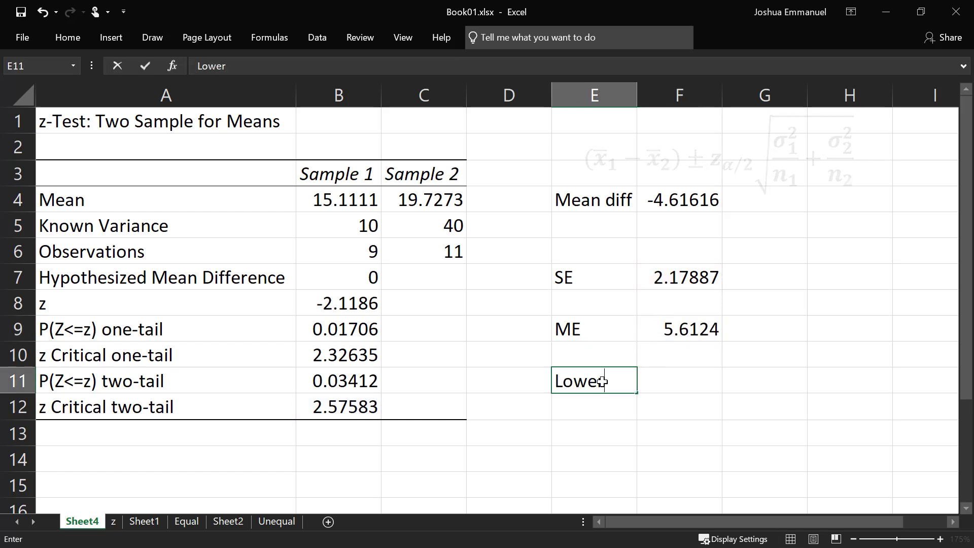
{"action": "key", "text": "Tab"}
{"action": "type", "text": "="}
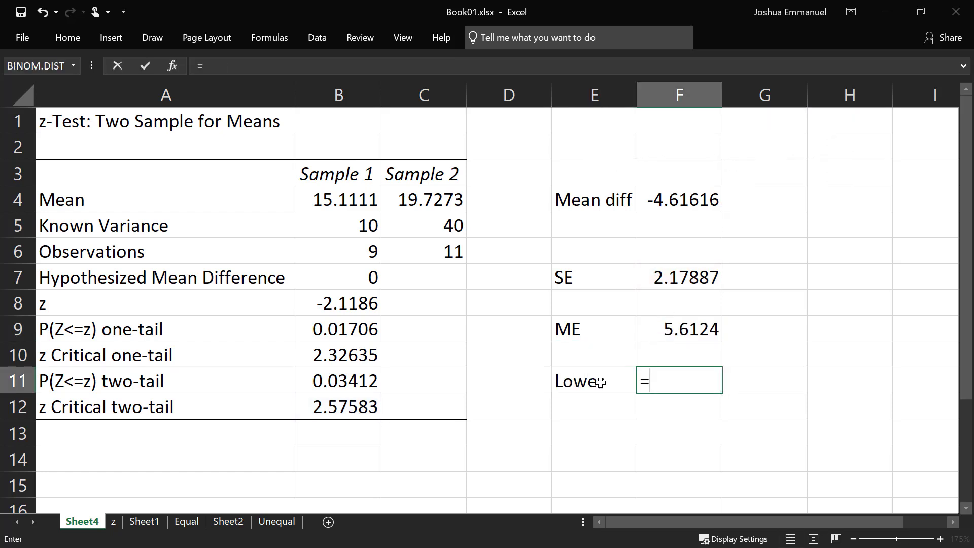
{"action": "left_click", "coordinate": [681, 200]}
{"action": "type", "text": "-"}
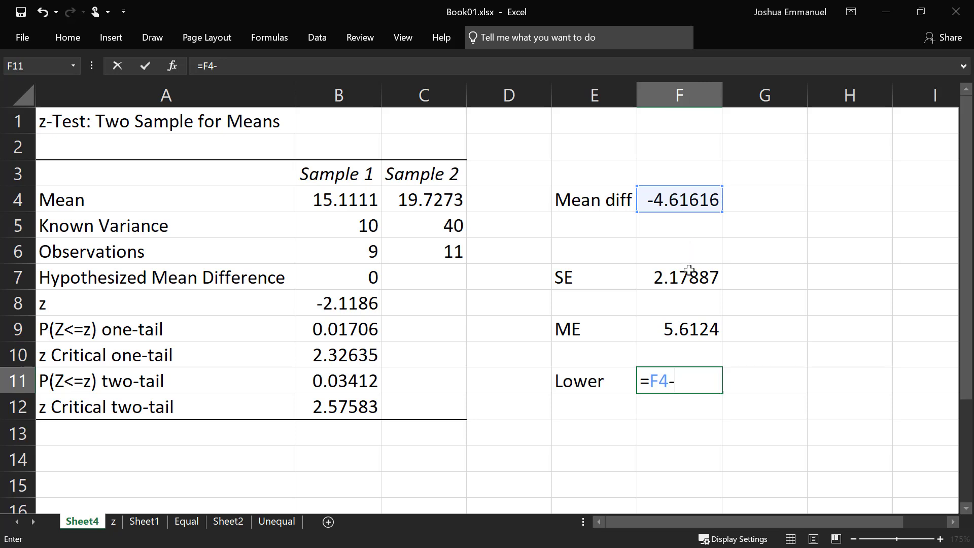
{"action": "left_click", "coordinate": [677, 331]}
{"action": "key", "text": "Return"}
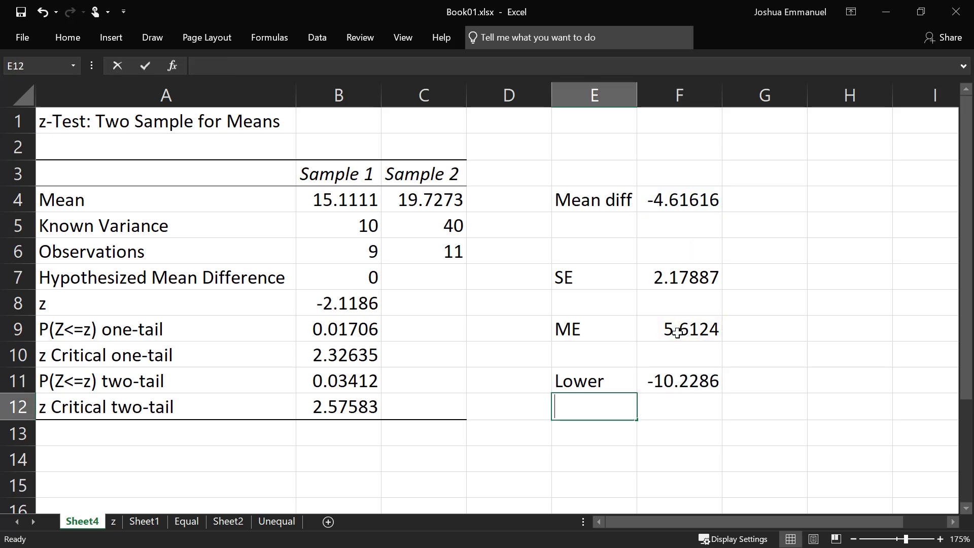
Step: Label E12 'Upper' and enter =F4+F9 in F12, giving 0.99624
{"action": "type", "text": "Upper"}
{"action": "left_click", "coordinate": [680, 199]}
{"action": "left_click", "coordinate": [658, 409]}
{"action": "type", "text": "="}
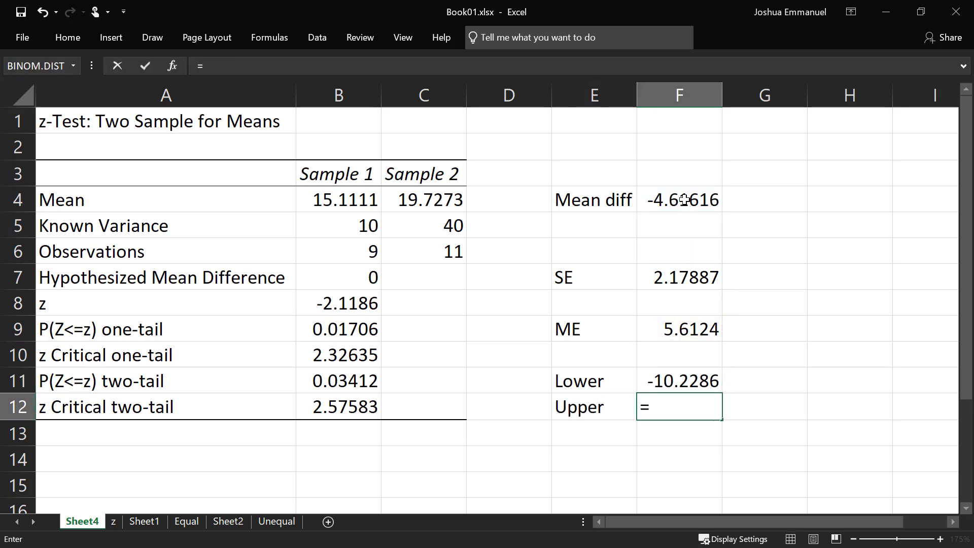
{"action": "left_click", "coordinate": [684, 199]}
{"action": "type", "text": "+"}
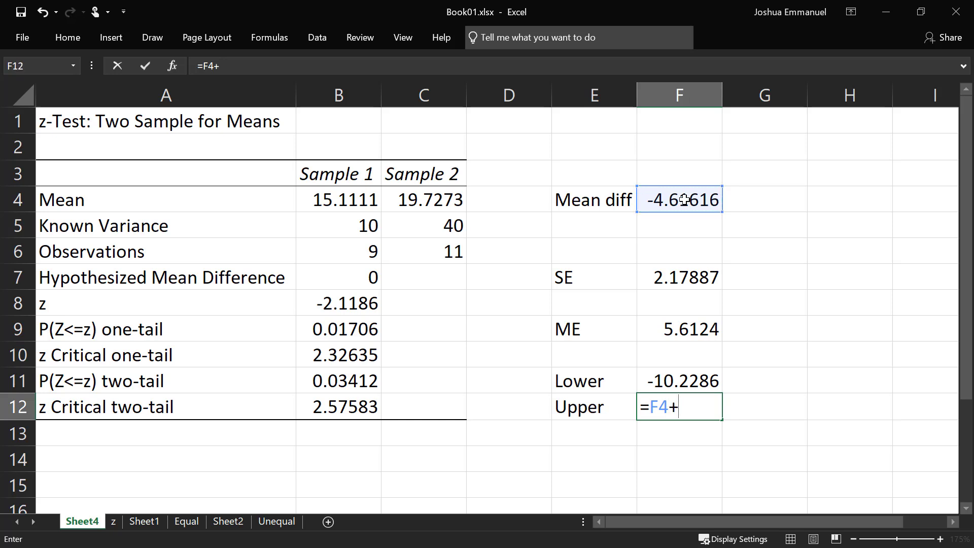
{"action": "left_click", "coordinate": [669, 325]}
{"action": "key", "text": "Return"}
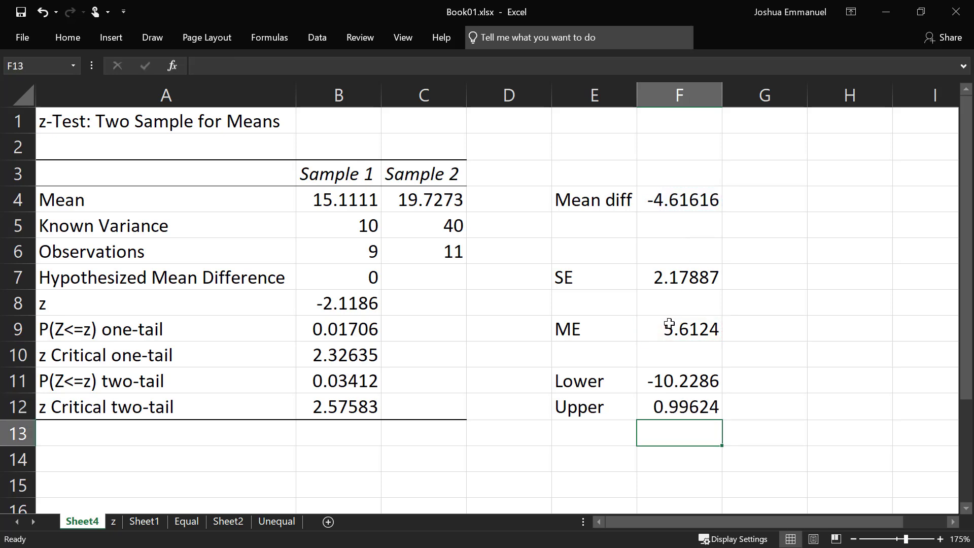